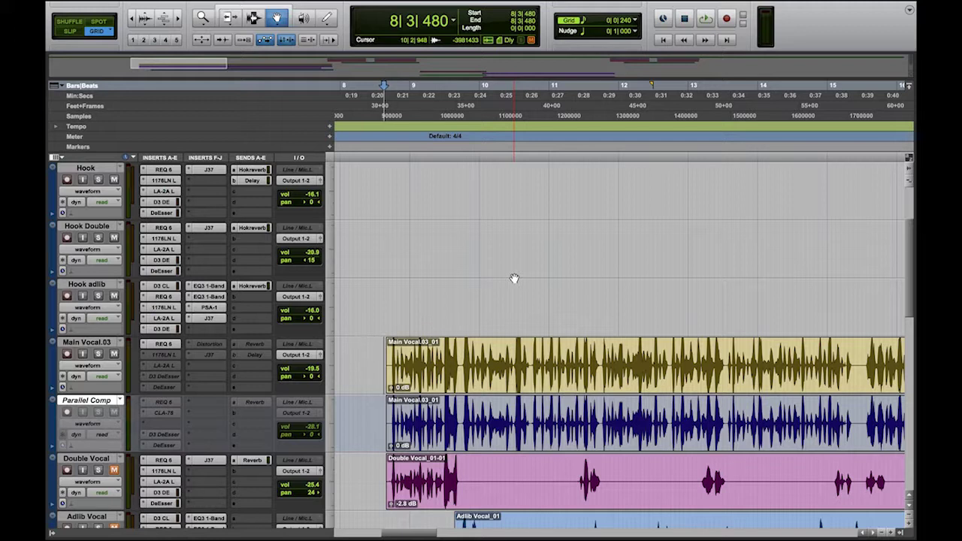
# Step: Play back the verse vocal from bar 8 and stop the playback
pyautogui.press('space')
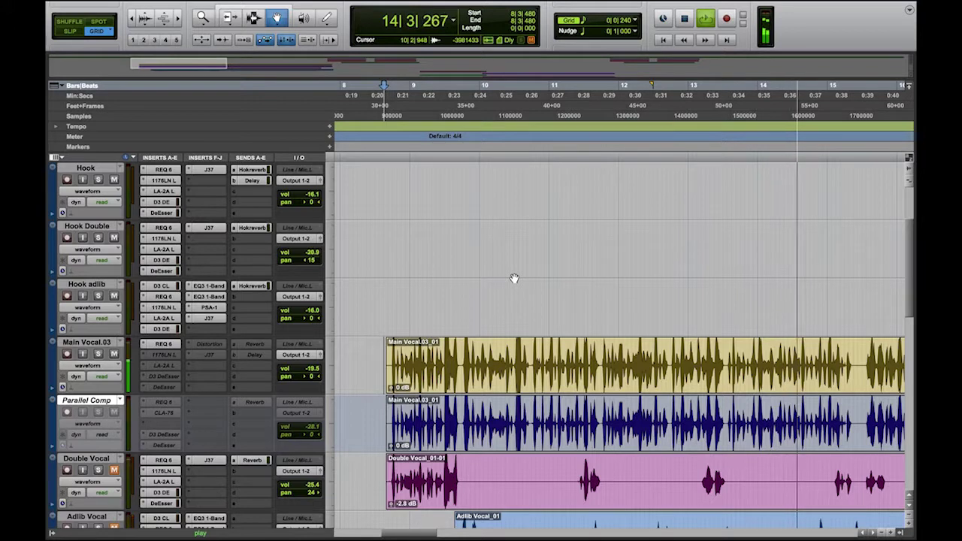
pyautogui.press('space')
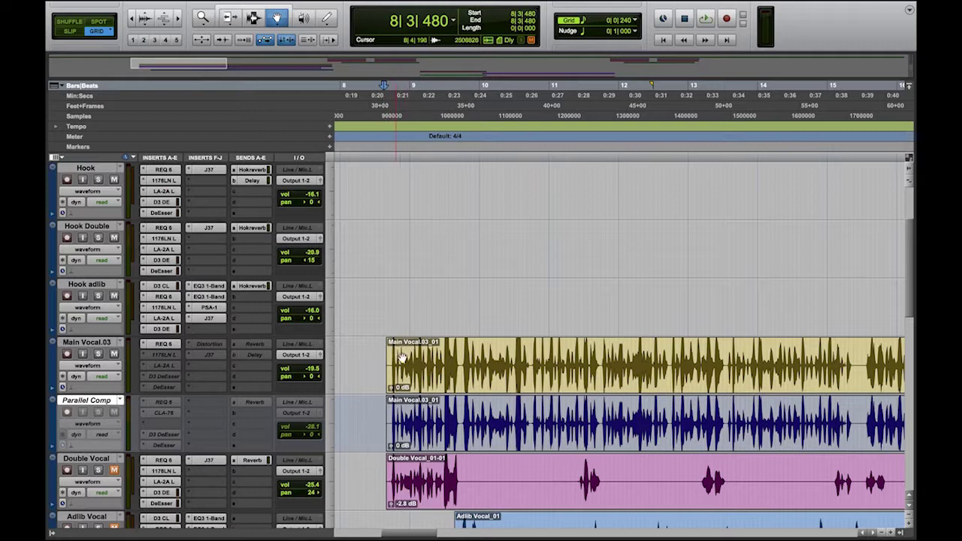
# Step: Make the 1176LN insert on the Main Vocal.03 track active and solo that track
pyautogui.press('F7')
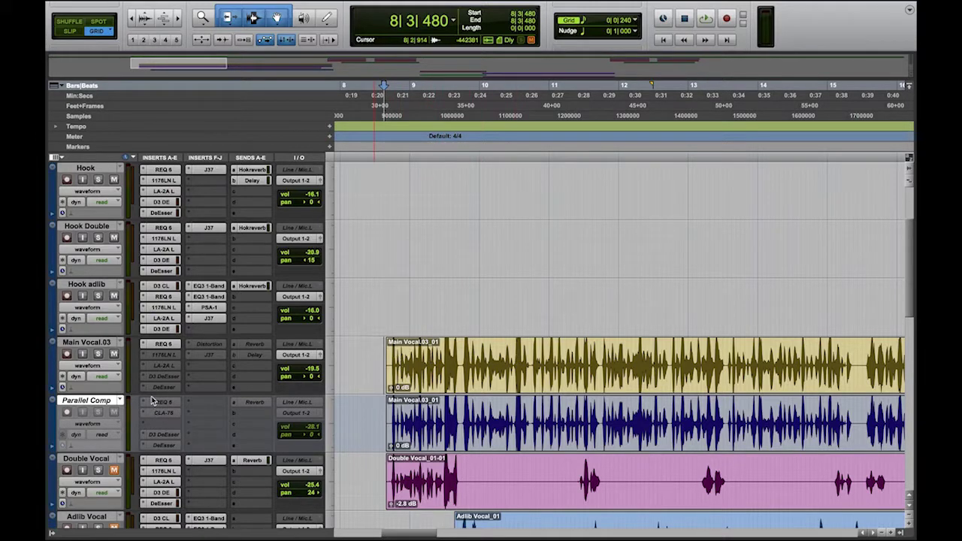
pyautogui.rightClick(167, 358)
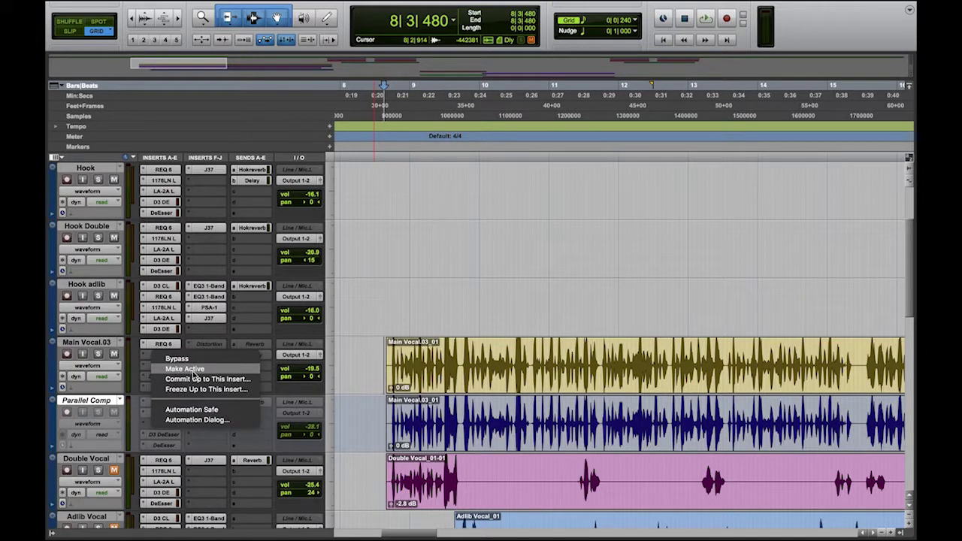
pyautogui.click(193, 371)
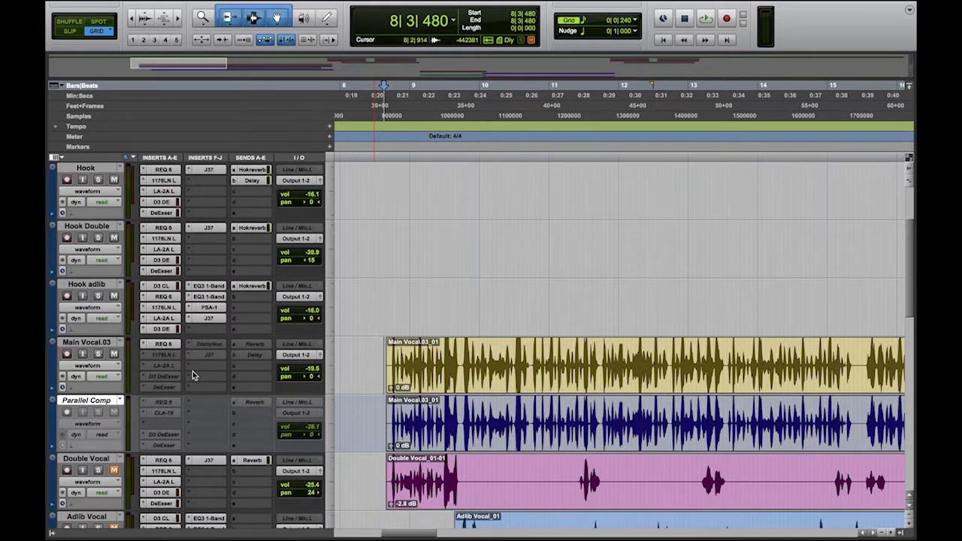
pyautogui.click(99, 354)
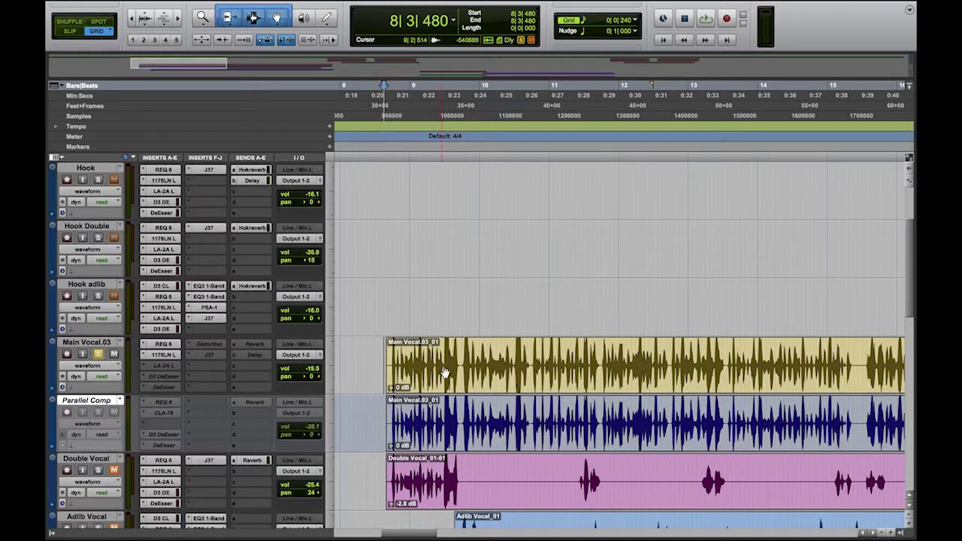
# Step: Open the 1176LN compressor on the Main Vocal.03 track and play the vocal through it
pyautogui.click(445, 373)
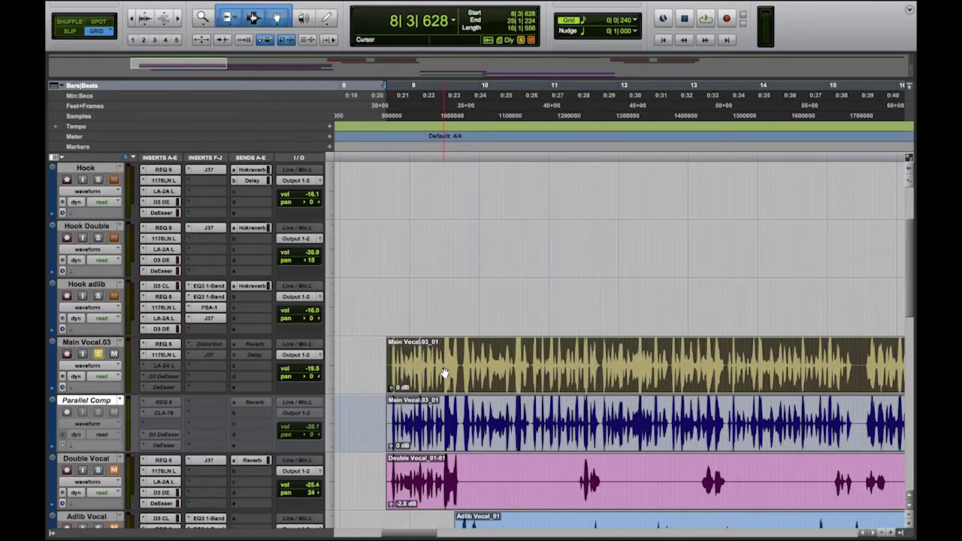
pyautogui.press('space')
pyautogui.click(165, 355)
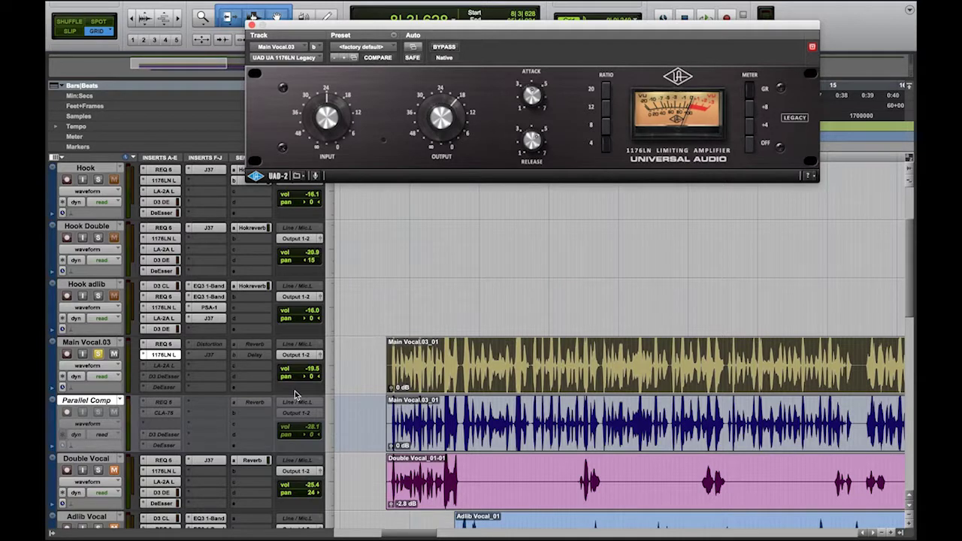
pyautogui.press('space')
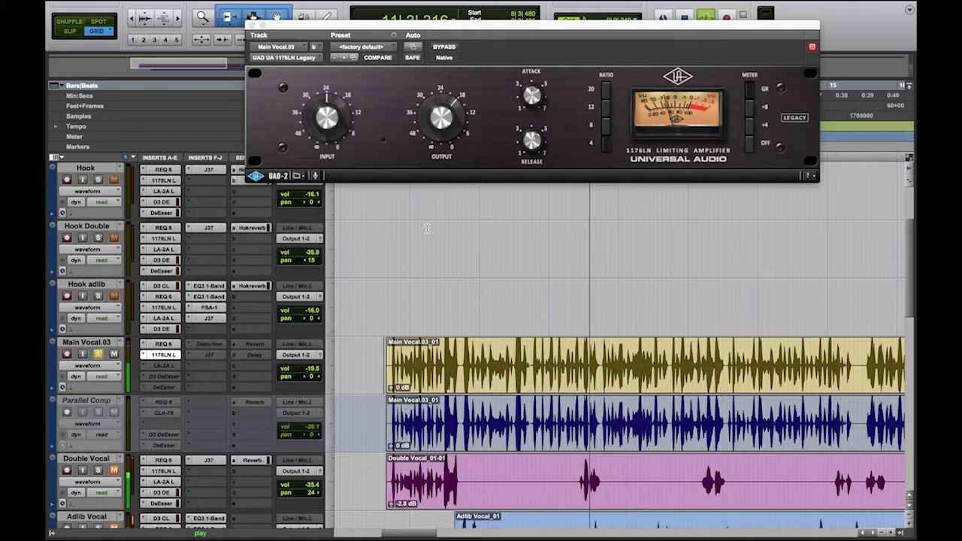
pyautogui.press('space')
# Step: Play back the soloed main vocal to judge the 1176LN's attack setting
pyautogui.click(529, 106)
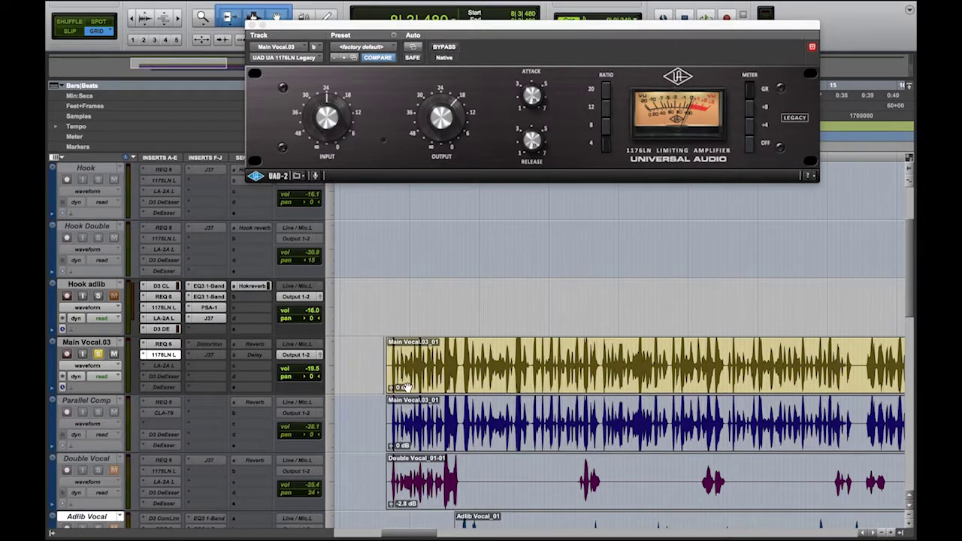
pyautogui.press('space')
pyautogui.press('XF86AudioLowerVolume')
pyautogui.press('space')
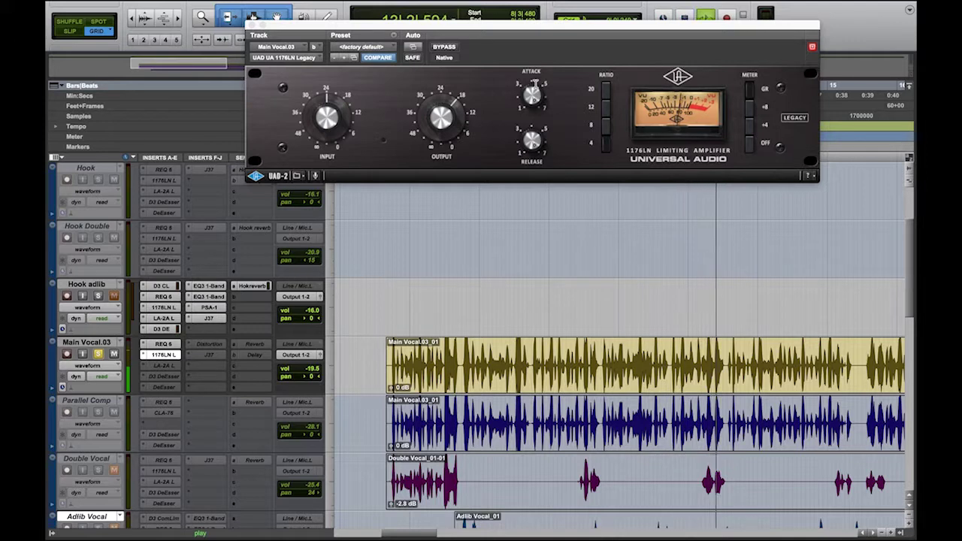
pyautogui.click(534, 96)
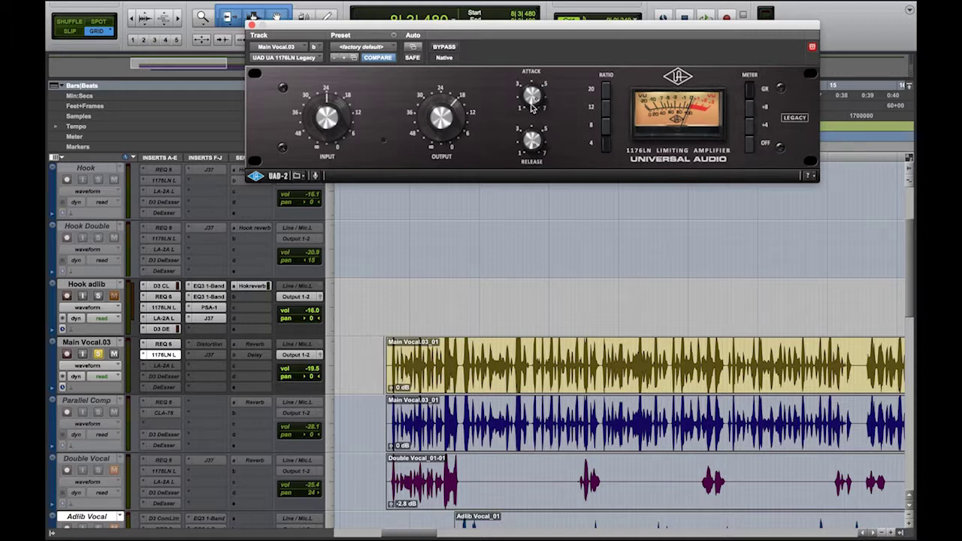
# Step: Select the Main Vocal.03 clip and play it repeatedly to judge the 1176LN's release setting
pyautogui.click(470, 383)
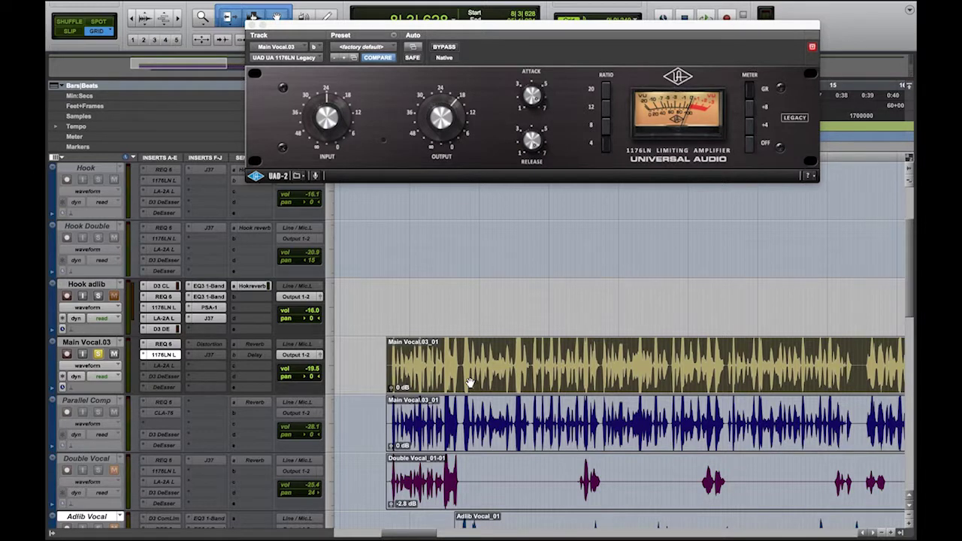
pyautogui.press('space')
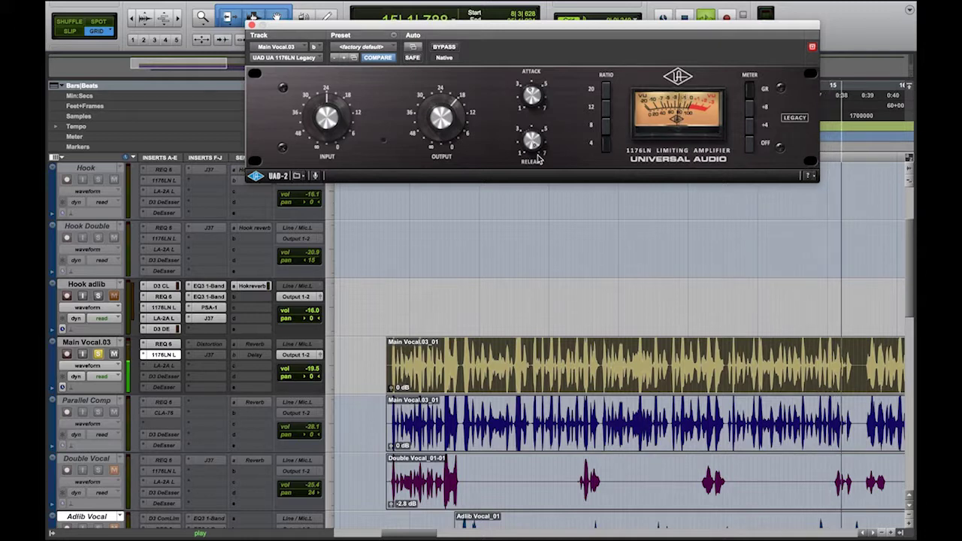
pyautogui.press('space')
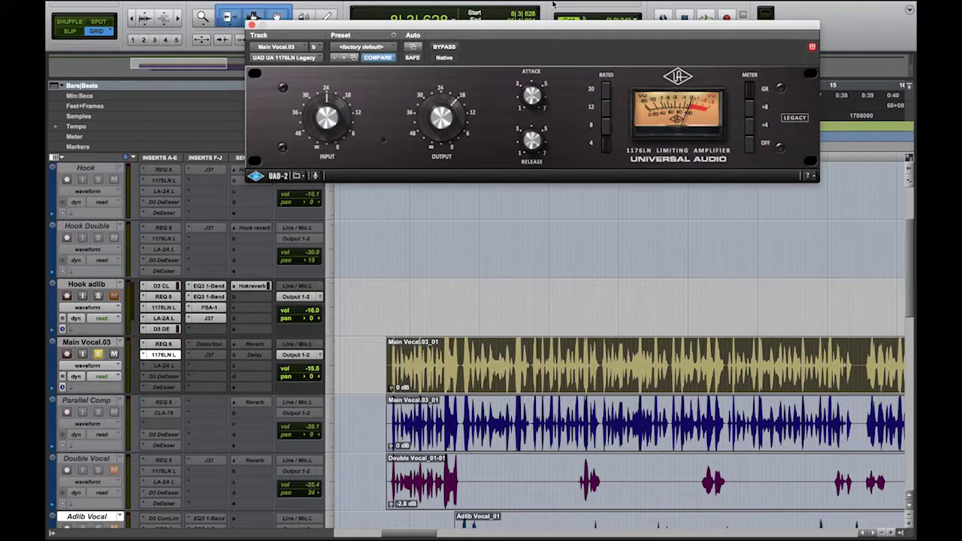
pyautogui.press('space')
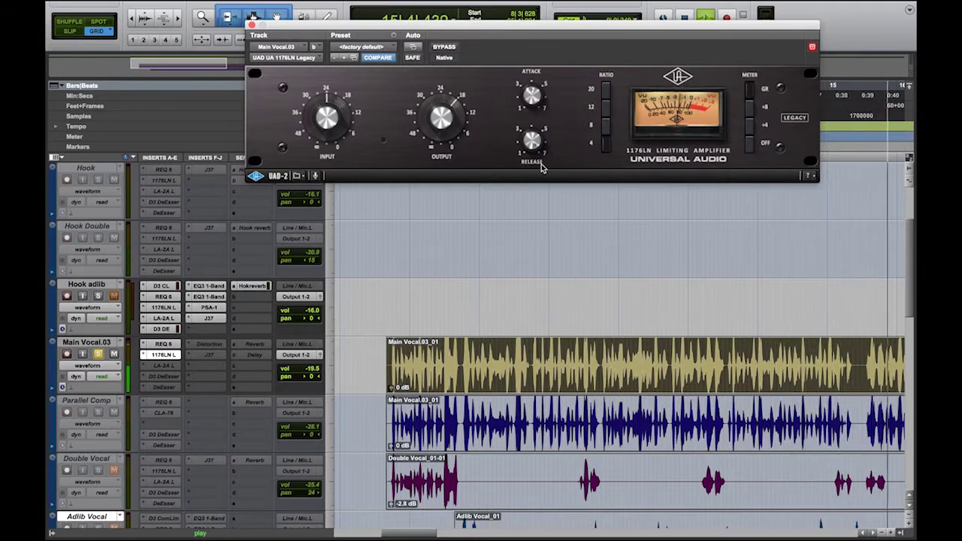
pyautogui.press('space')
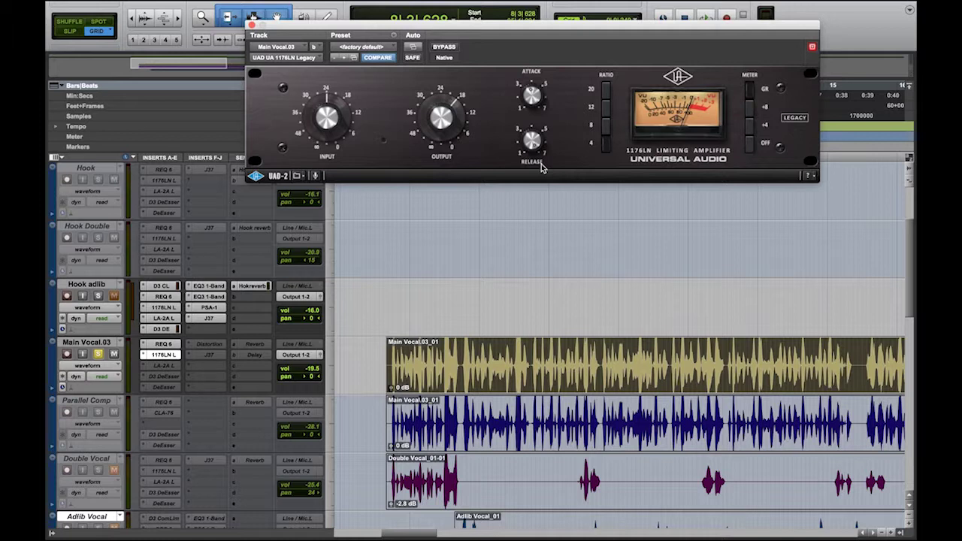
pyautogui.press('space')
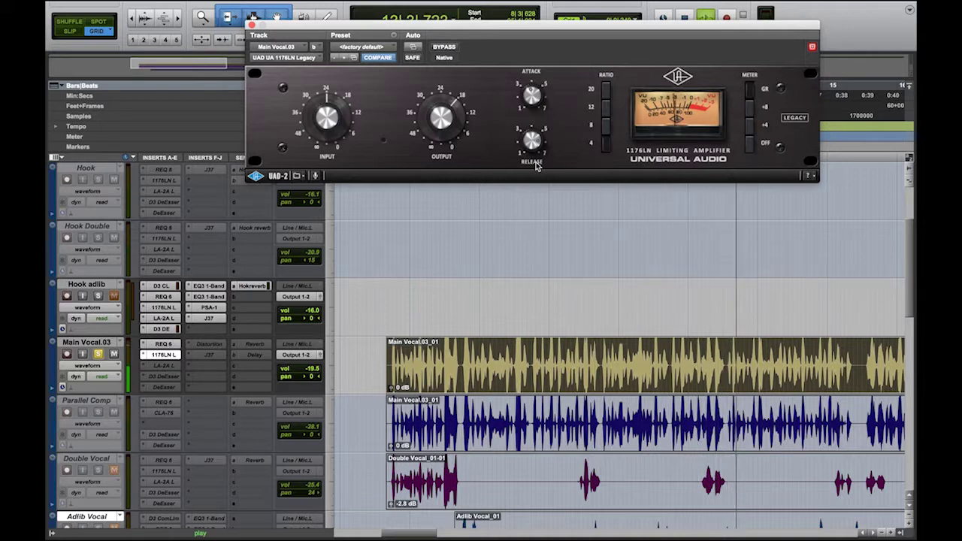
pyautogui.press('space')
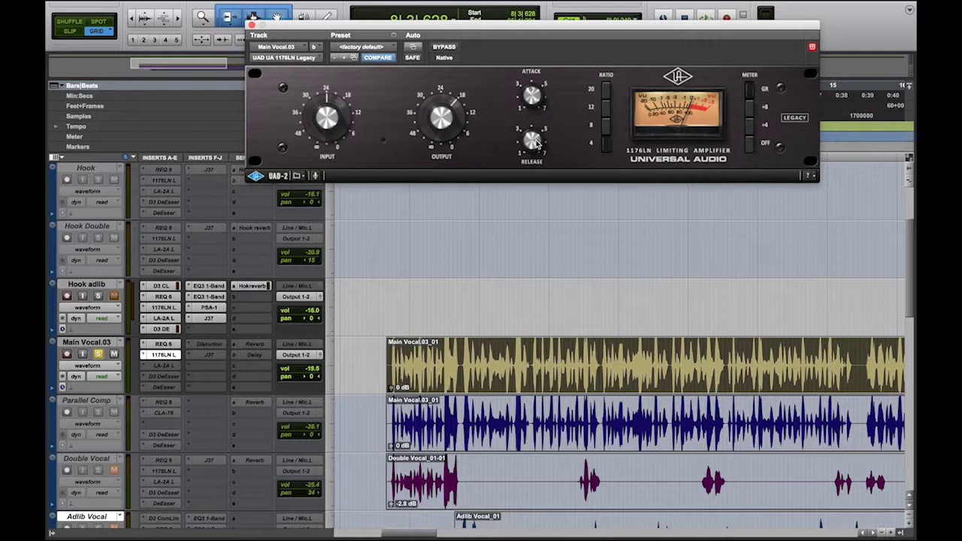
# Step: Show the mixer and move the 1176LN window off the Main Vocal.03 channel's inserts
pyautogui.press('space')
pyautogui.press('super+equal')
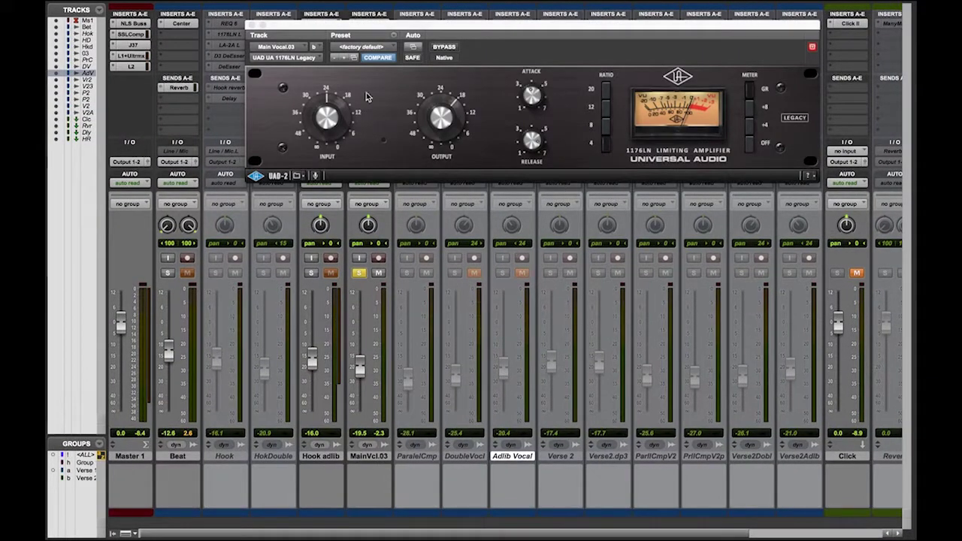
pyautogui.moveTo(357, 32); pyautogui.dragTo(523, 40)
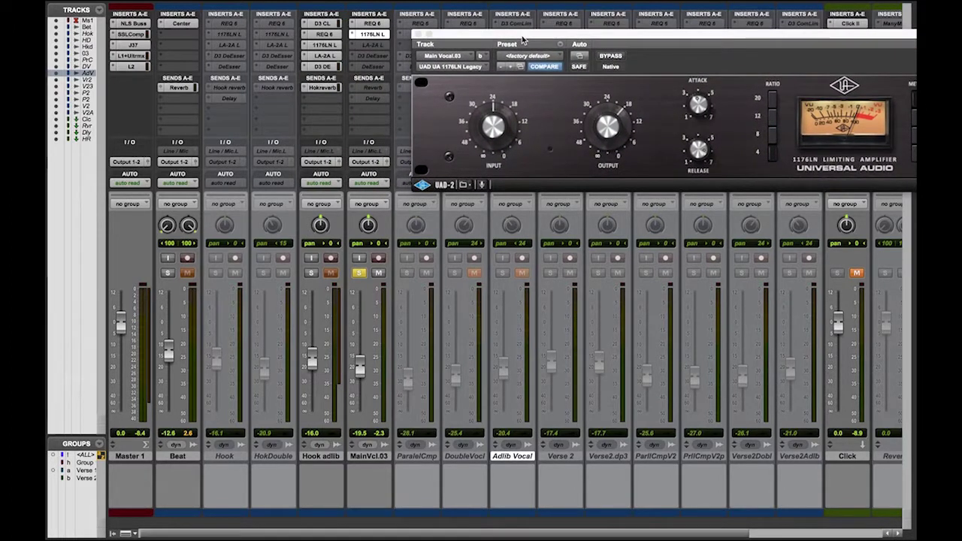
# Step: Compare the compressed and uncompressed main vocal by switching the 1176LN's bypass on and off during playback
pyautogui.click(609, 57)
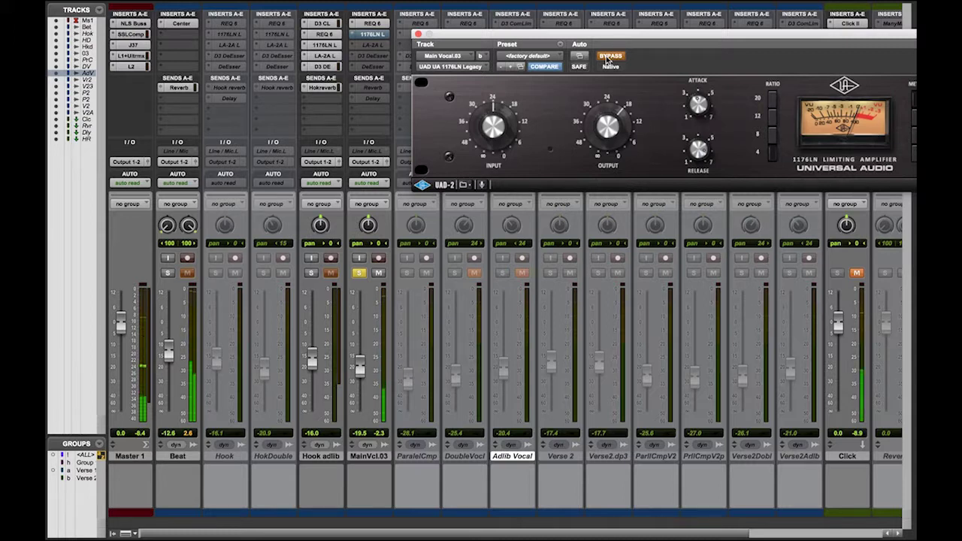
pyautogui.click(607, 56)
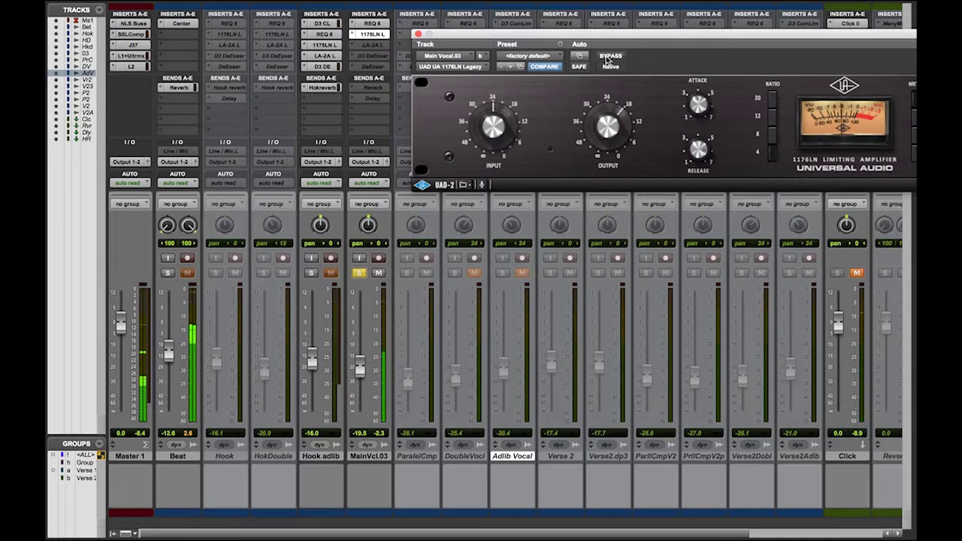
pyautogui.click(609, 58)
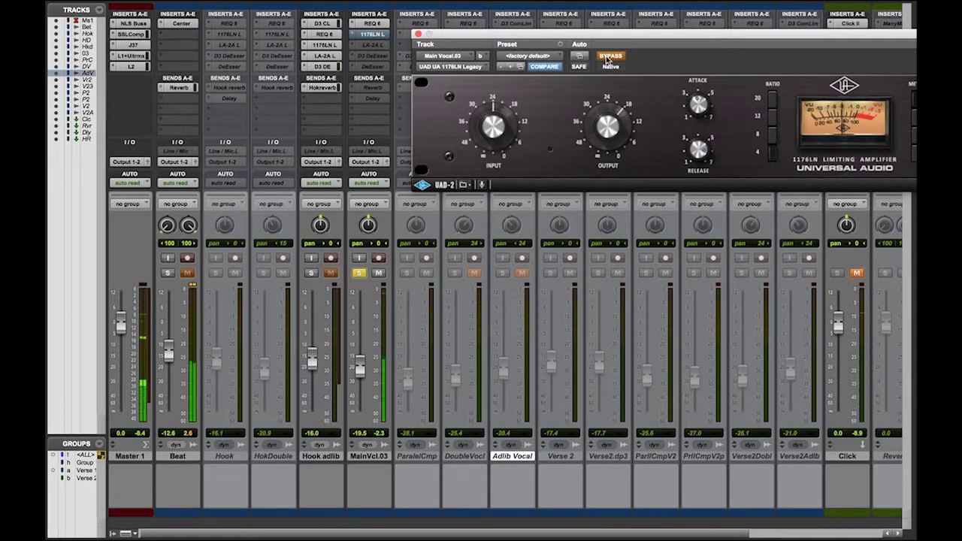
pyautogui.click(609, 58)
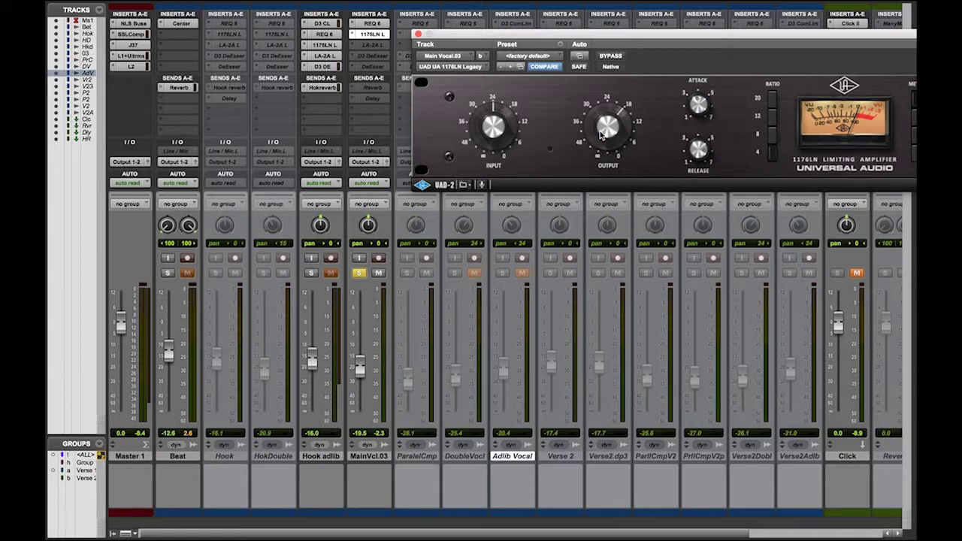
pyautogui.click(612, 57)
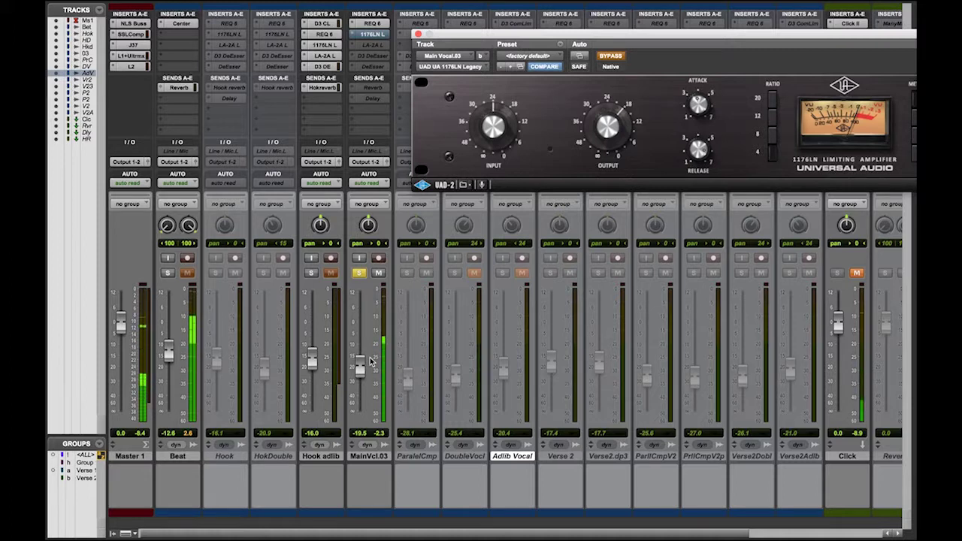
# Step: Replay the main vocal and compare its output level with the 1176LN engaged and bypassed several times
pyautogui.press('space')
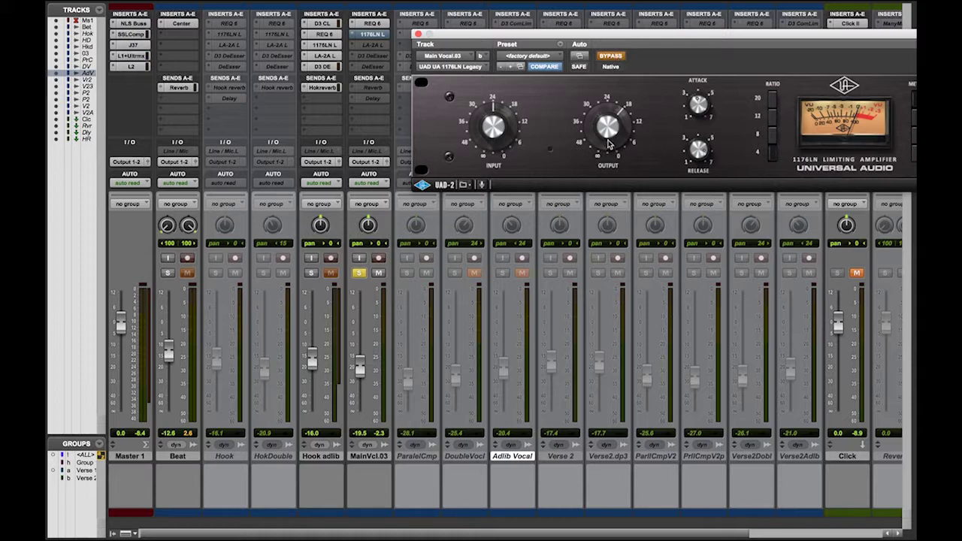
pyautogui.press('space')
pyautogui.click(610, 57)
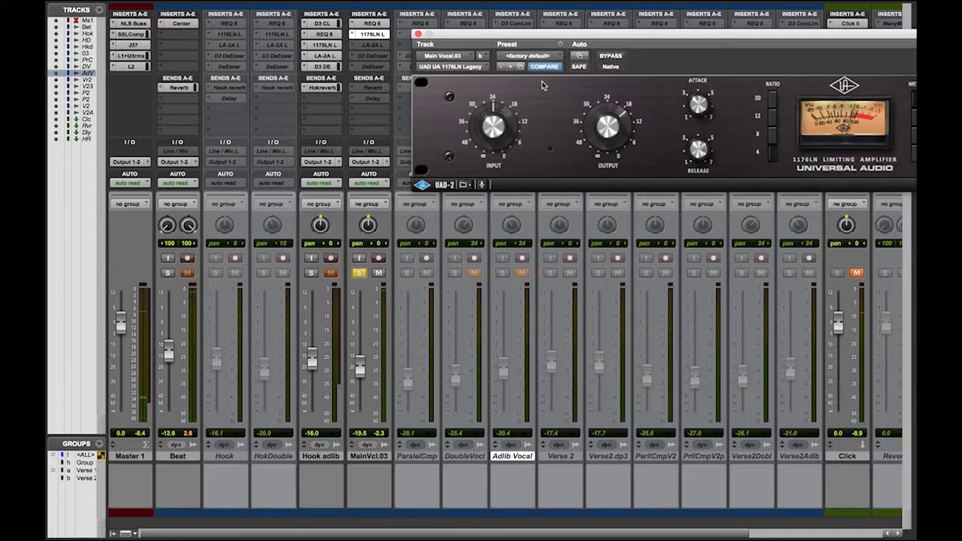
pyautogui.click(610, 55)
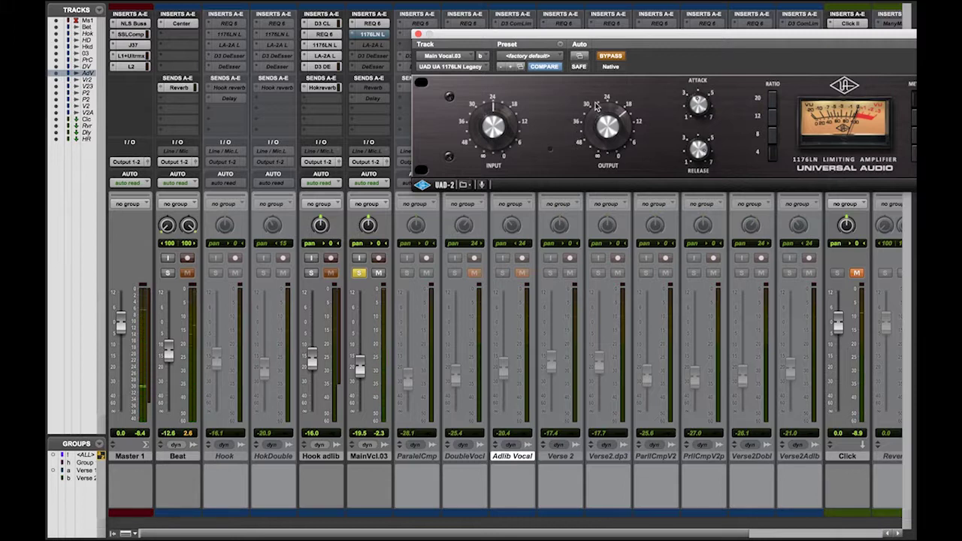
pyautogui.click(610, 56)
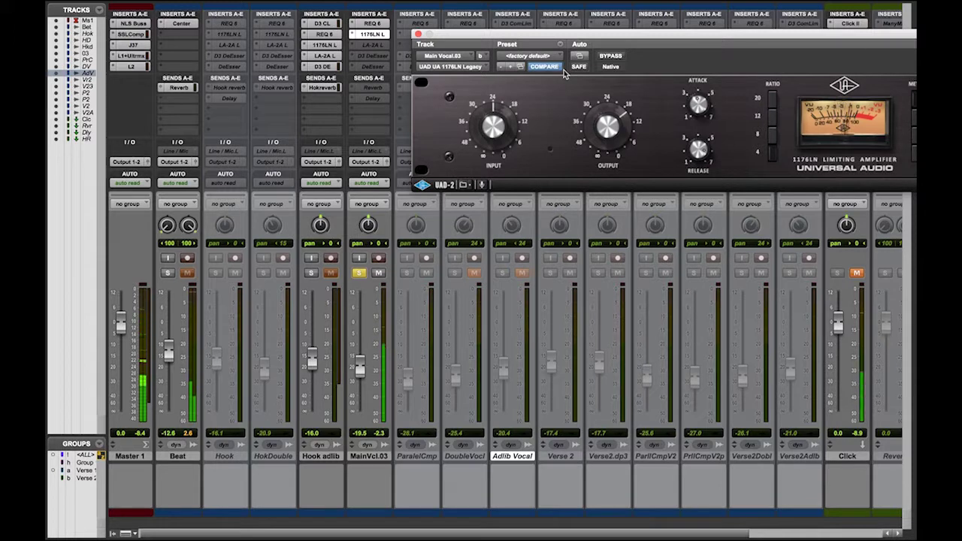
pyautogui.click(611, 57)
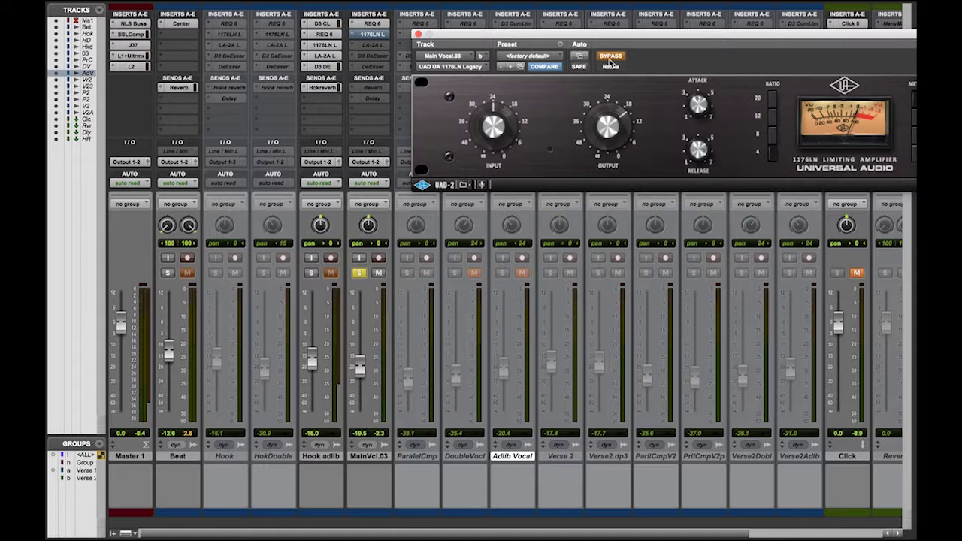
pyautogui.click(611, 58)
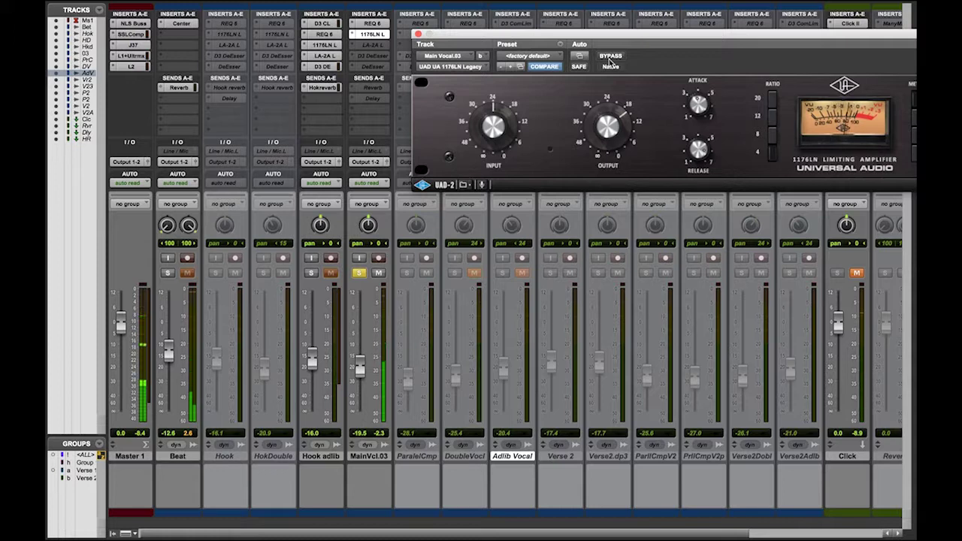
pyautogui.click(610, 57)
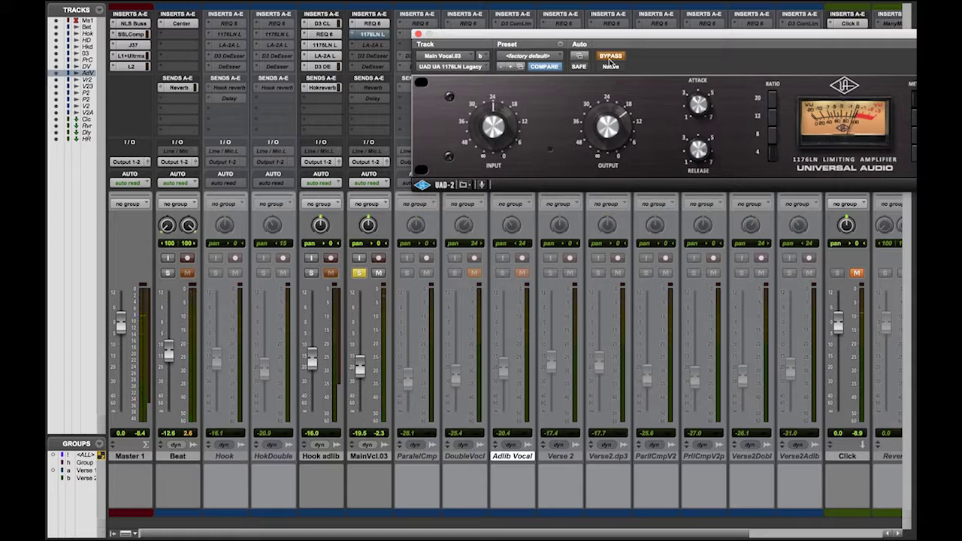
pyautogui.click(610, 57)
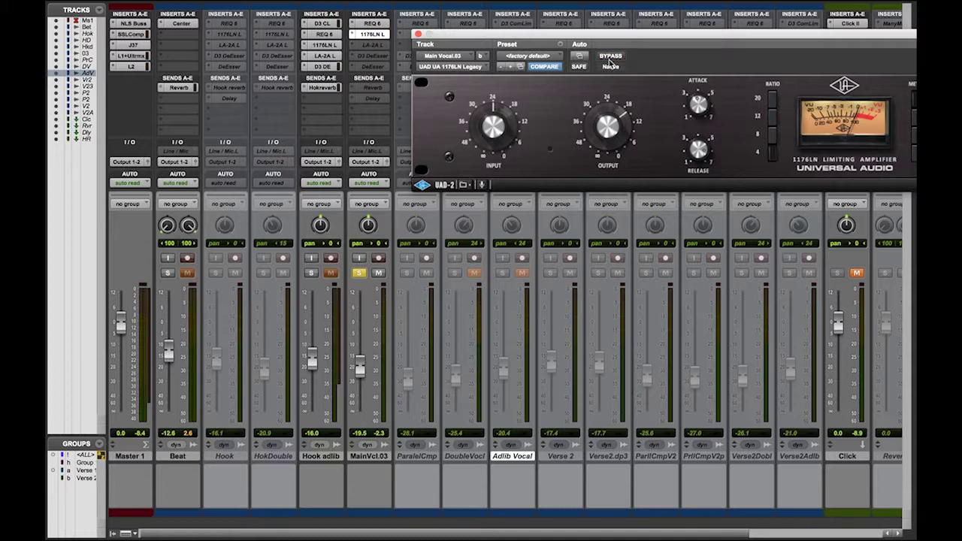
pyautogui.click(611, 58)
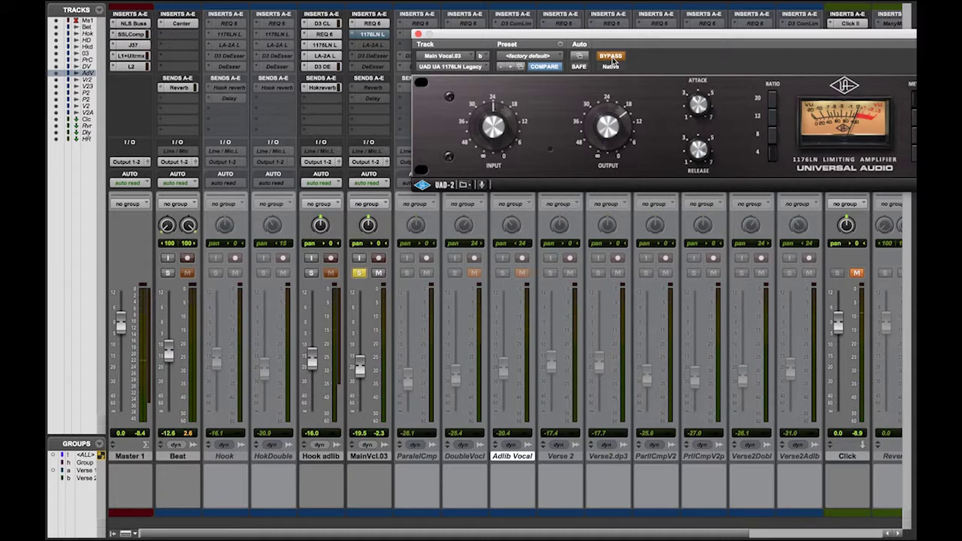
# Step: Take the 1176LN out of bypass, return to the Edit window and close the plug-in window
pyautogui.click(611, 57)
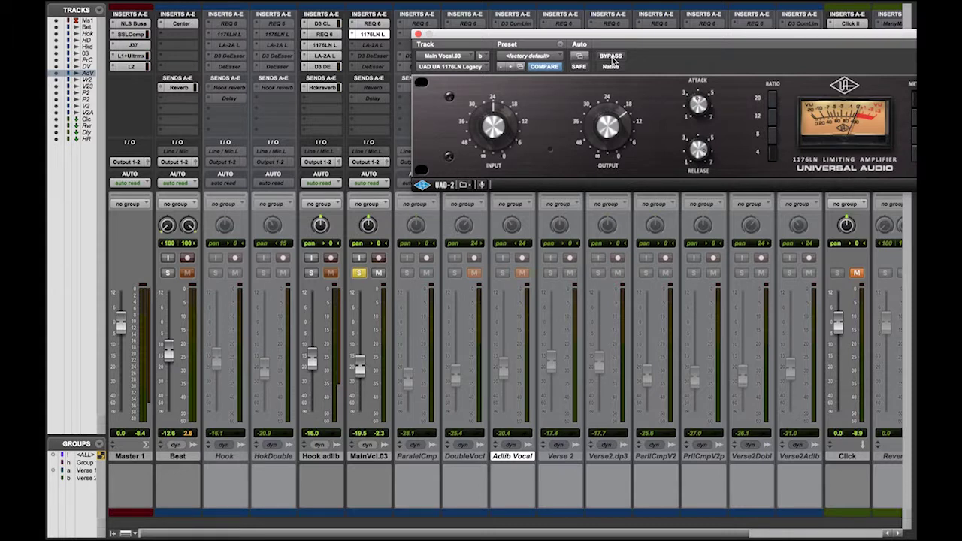
pyautogui.hotkey('ctrl', '=')
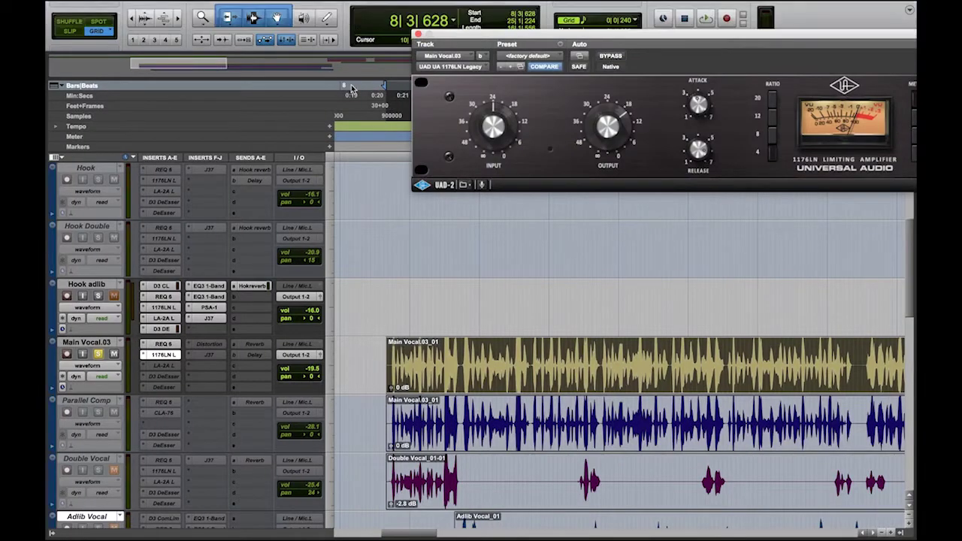
pyautogui.click(419, 34)
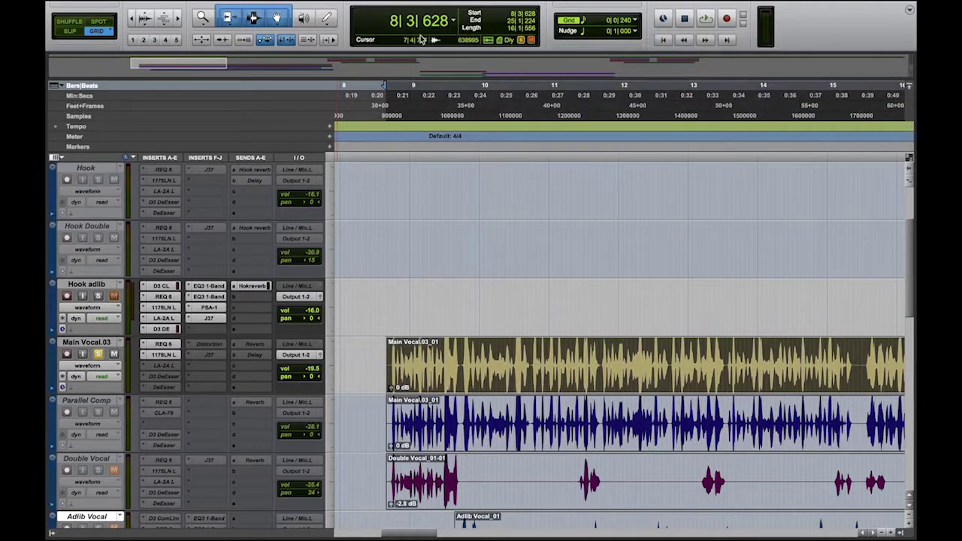
# Step: Make the LA-2A insert on Main Vocal.03 active and look at its settings and the 1176LN's in turn
pyautogui.rightClick(169, 369)
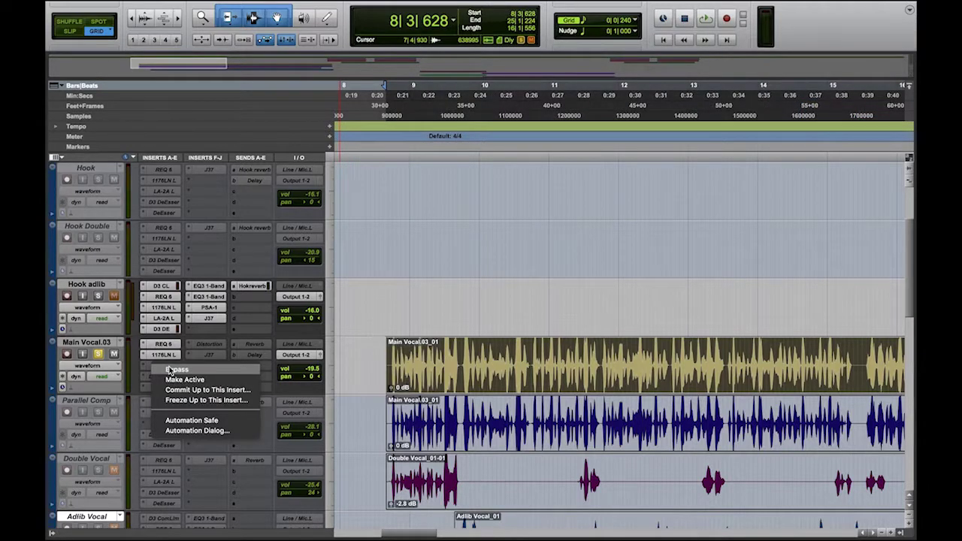
pyautogui.click(169, 369)
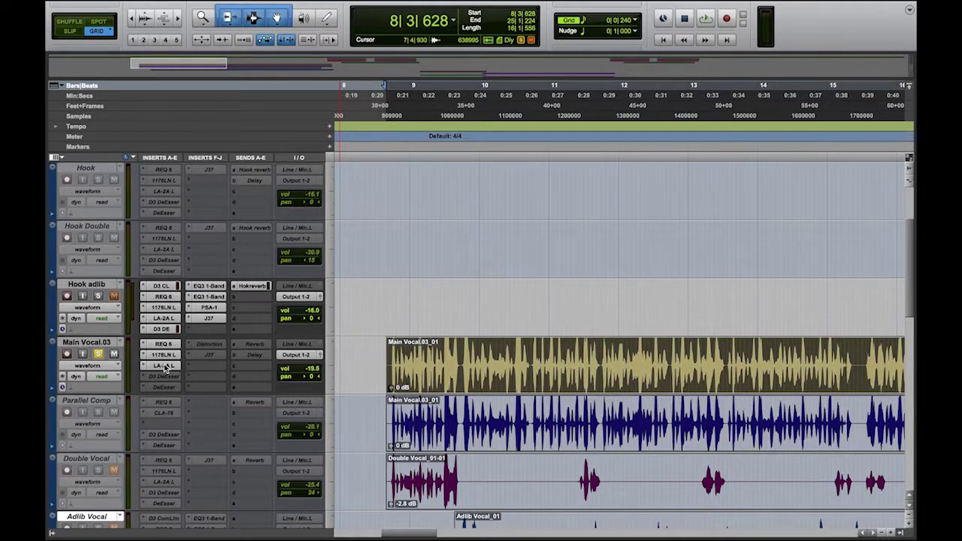
pyautogui.click(166, 367)
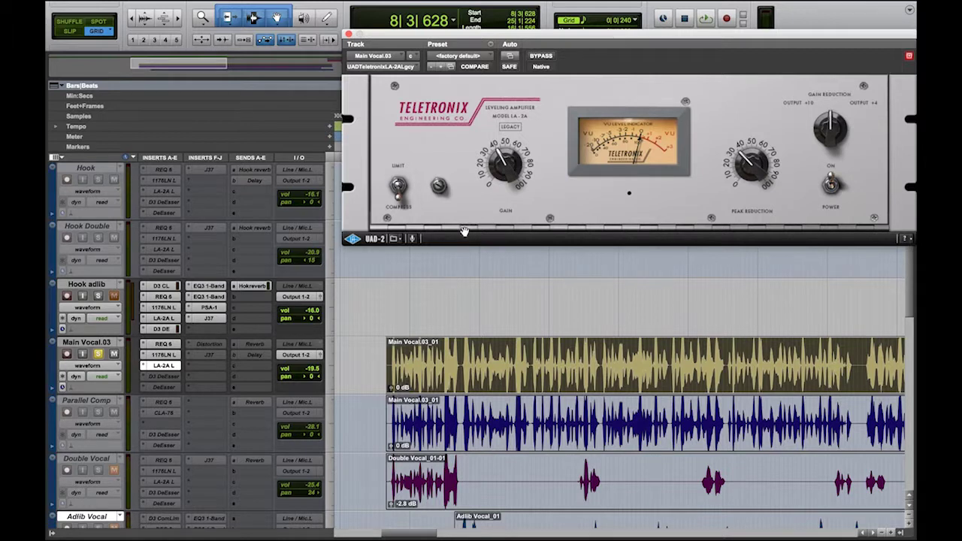
pyautogui.click(163, 354)
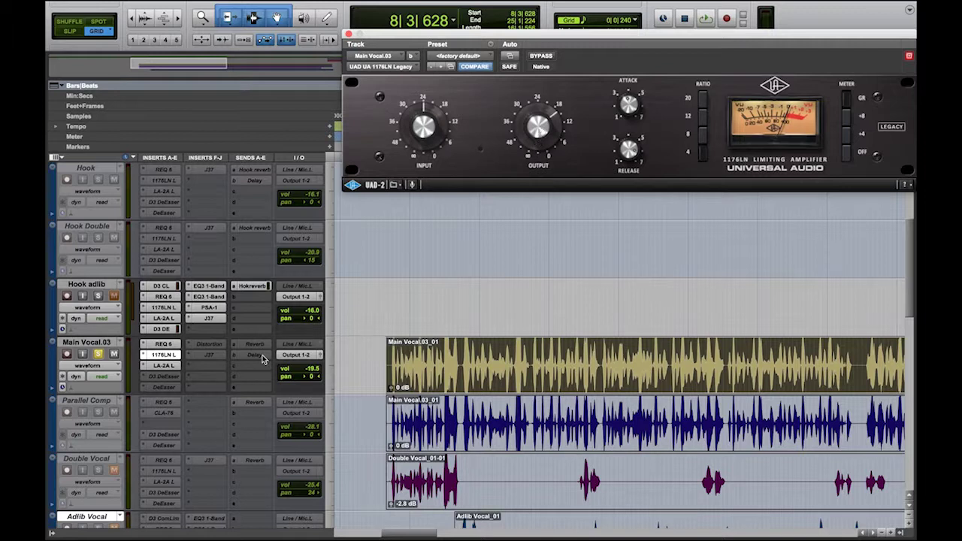
pyautogui.click(168, 369)
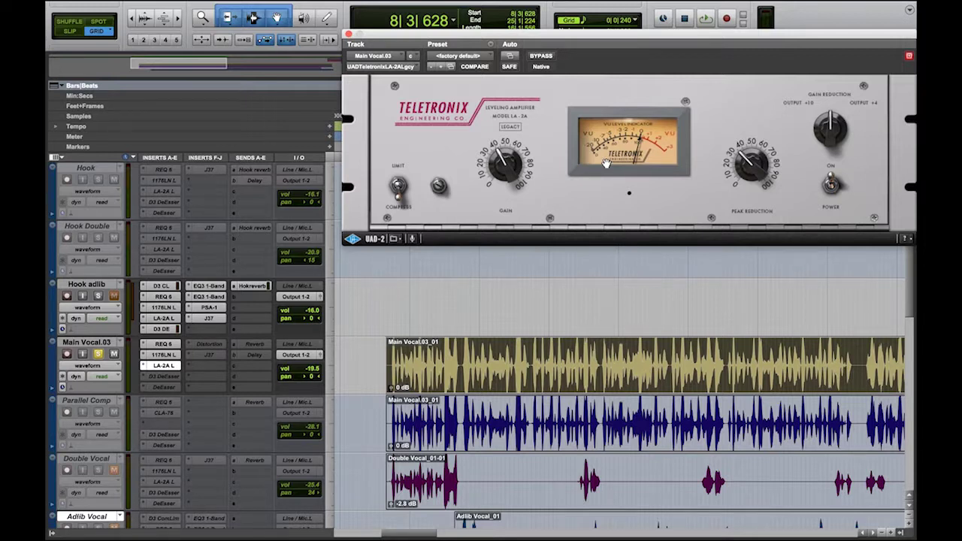
# Step: Play the soloed main vocal and compare its sound with the LA-2A engaged and bypassed
pyautogui.press('space')
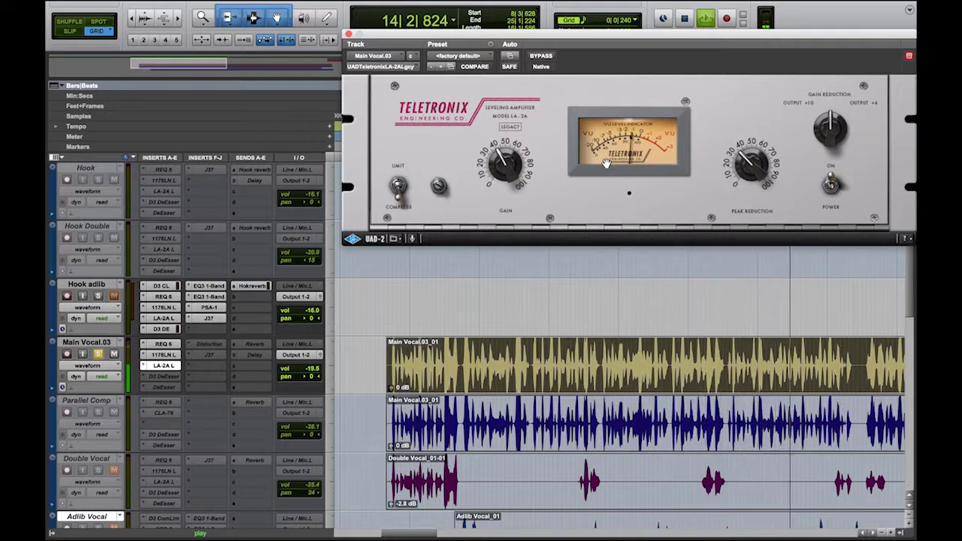
pyautogui.press('space')
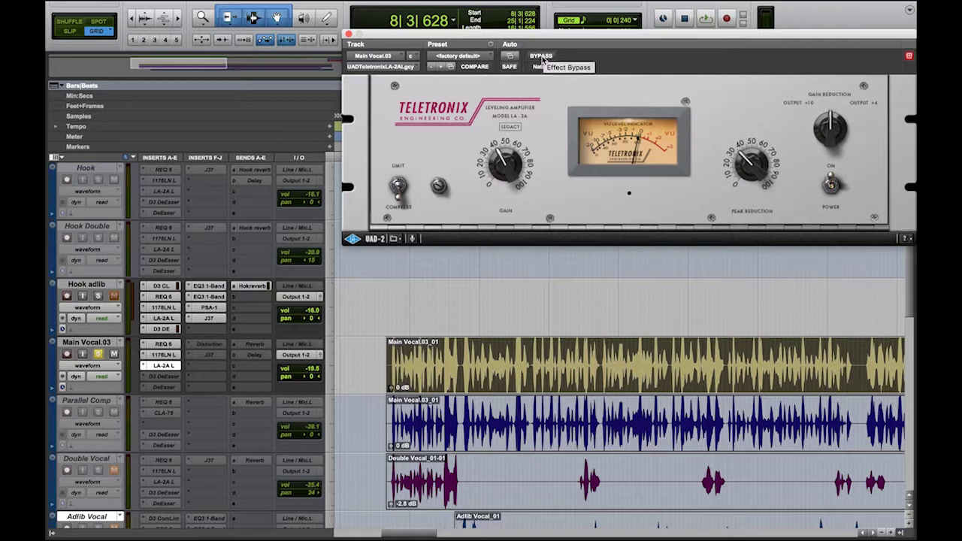
pyautogui.click(542, 57)
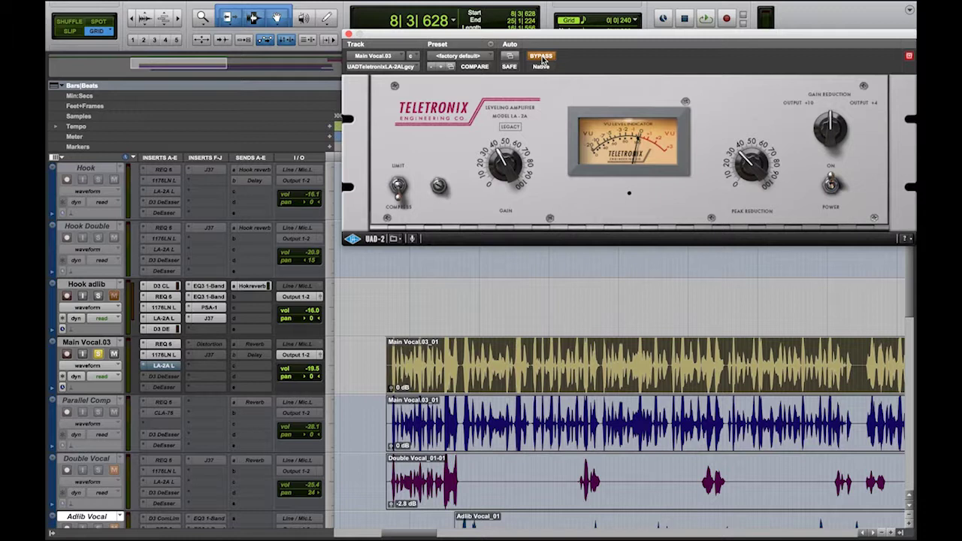
pyautogui.press('space')
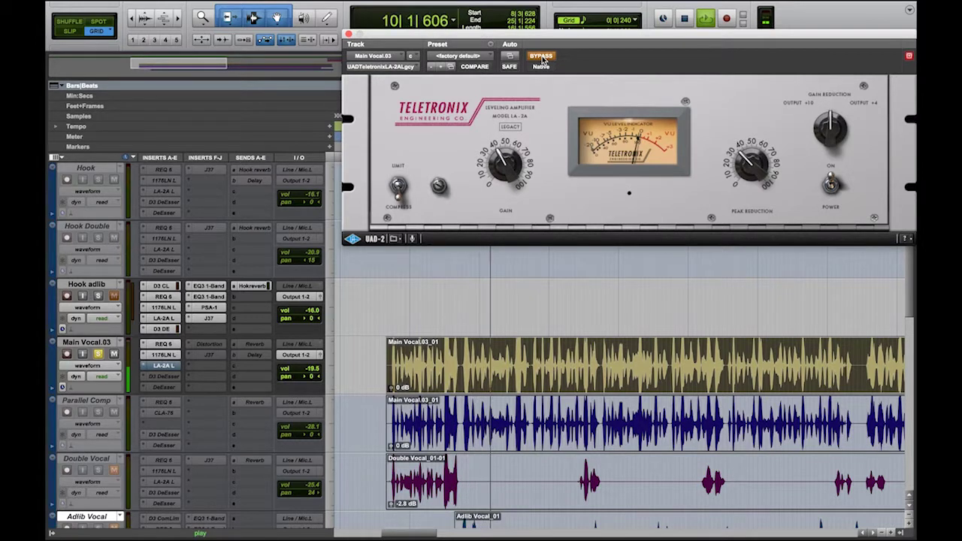
pyautogui.click(543, 60)
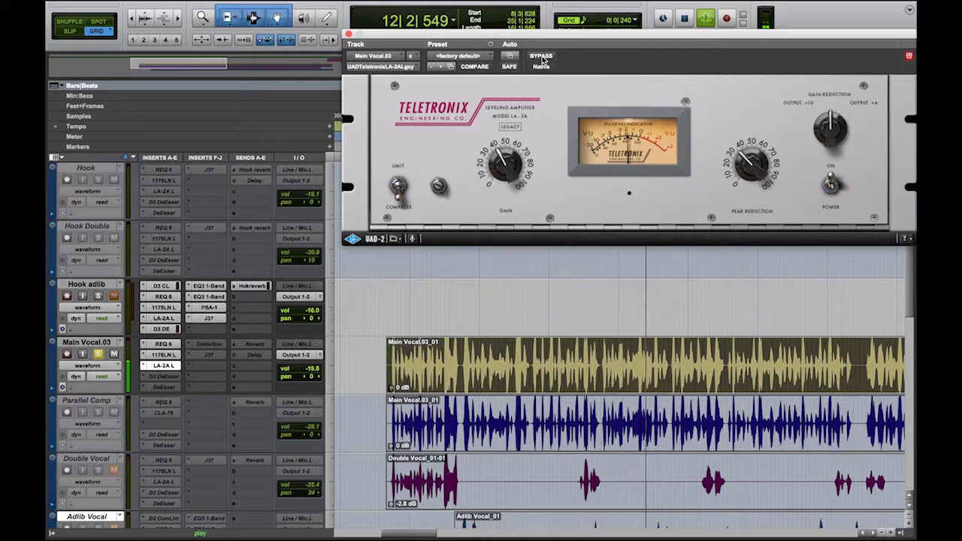
pyautogui.click(543, 59)
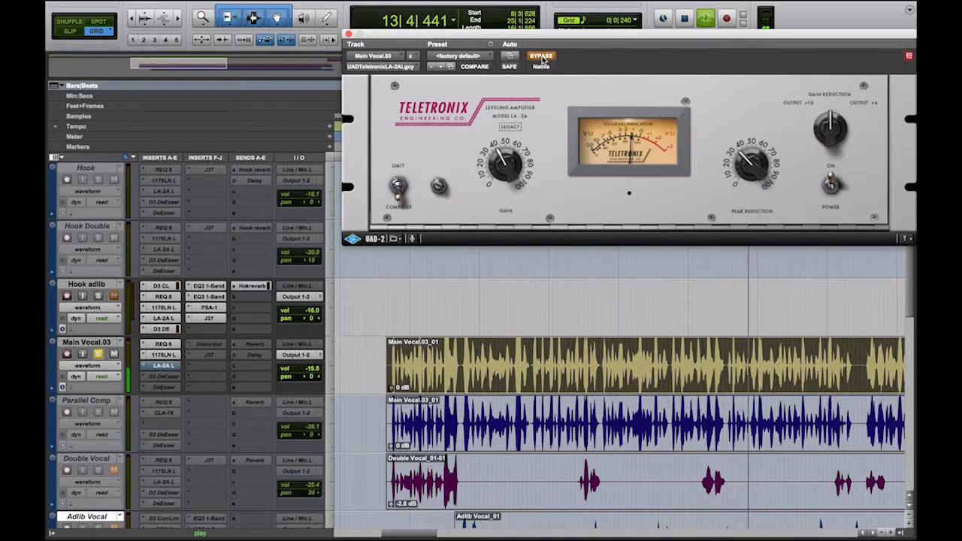
pyautogui.click(542, 59)
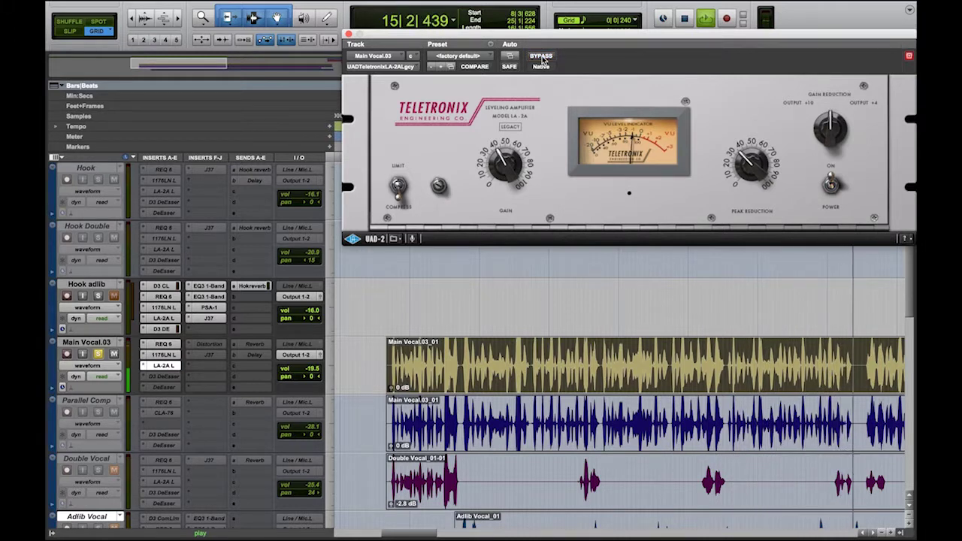
pyautogui.press('space')
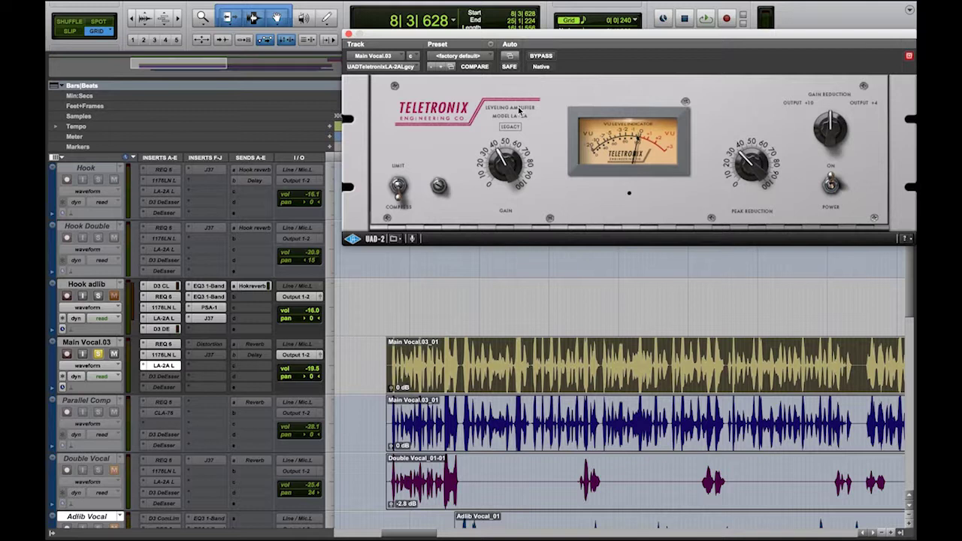
# Step: Show the mixer and raise the LA-2A's gain slightly on Main Vocal.03
pyautogui.press('super+equal')
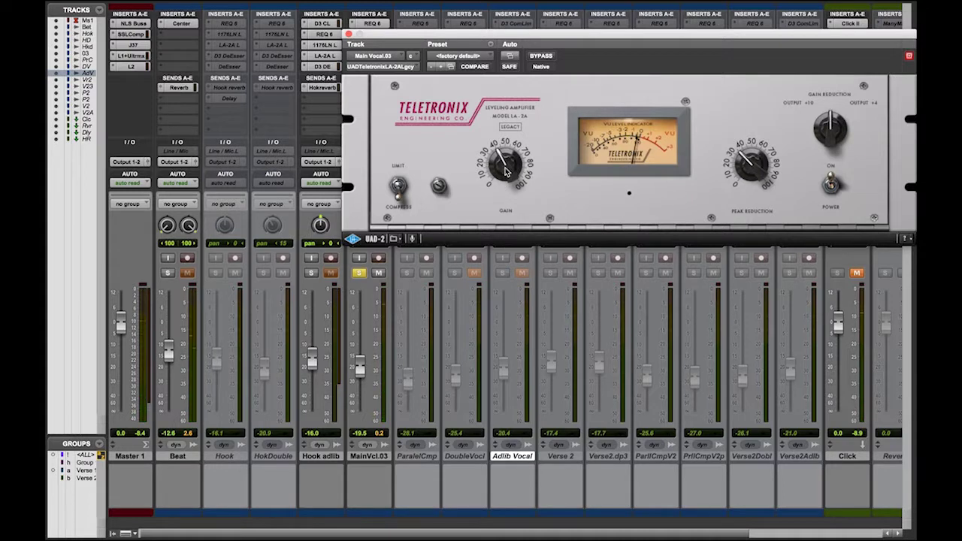
pyautogui.moveTo(506, 171); pyautogui.dragTo(506, 170)
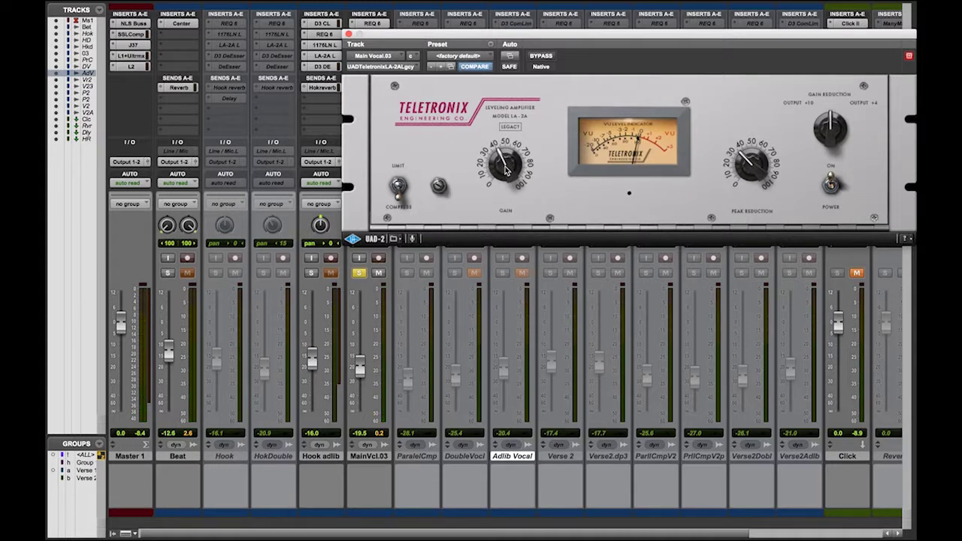
pyautogui.moveTo(506, 170); pyautogui.dragTo(506, 169)
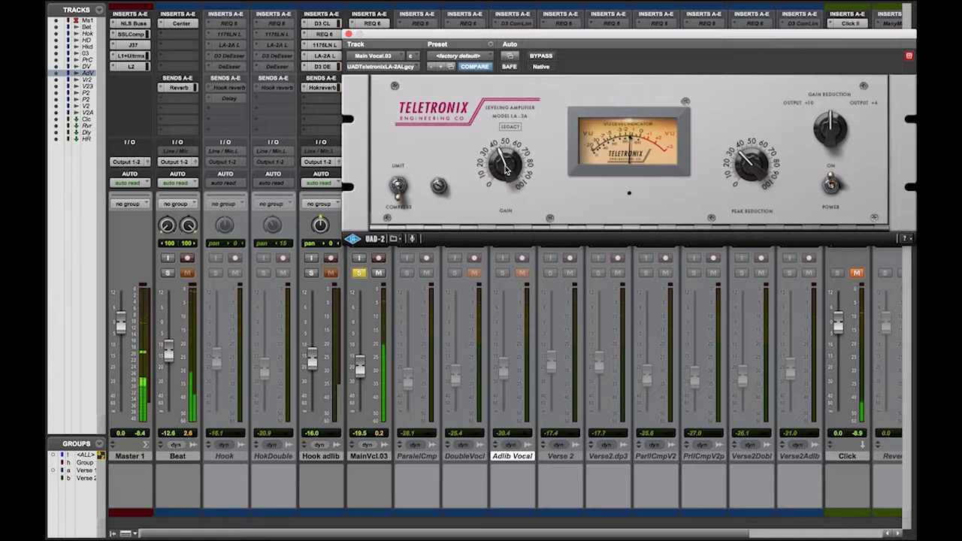
# Step: Compare the main vocal's output level with the LA-2A bypassed and engaged during playback
pyautogui.click(542, 57)
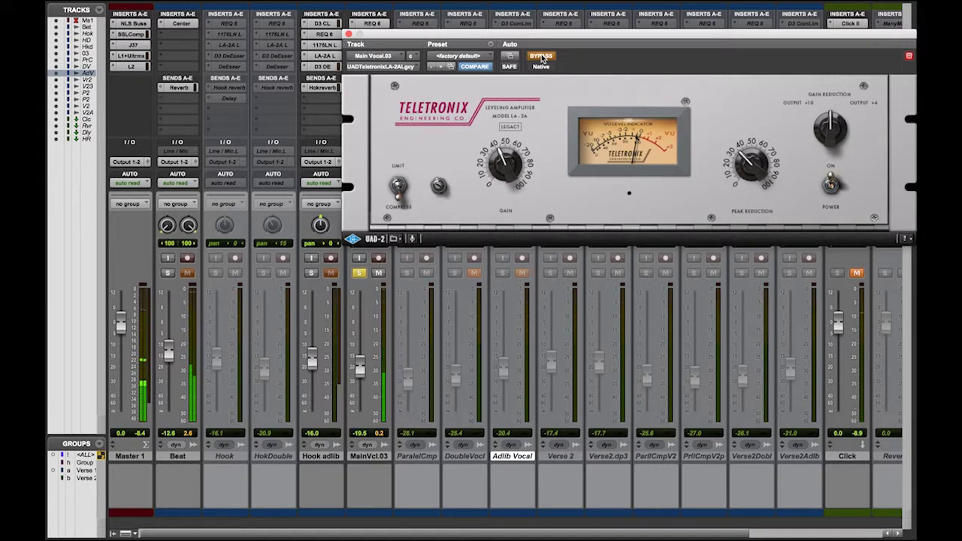
pyautogui.click(542, 56)
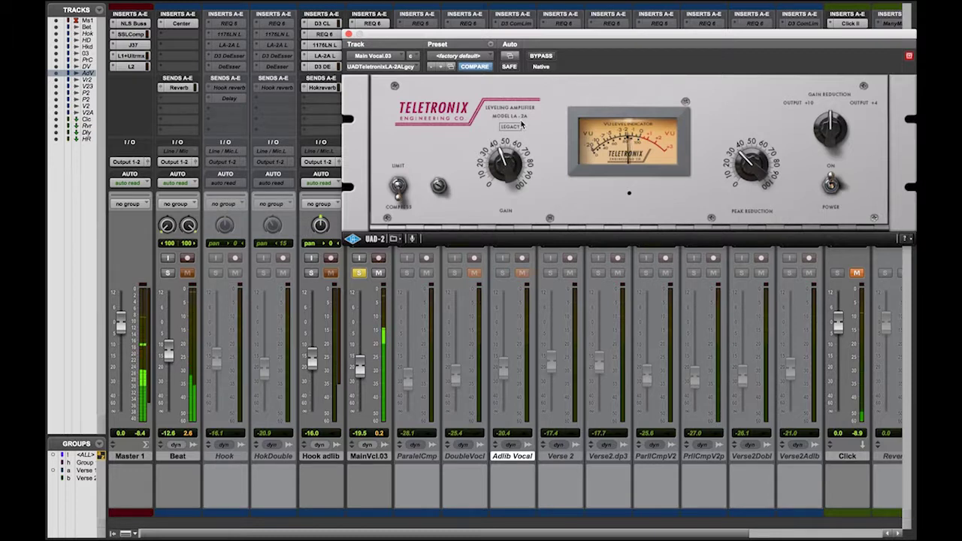
pyautogui.click(554, 58)
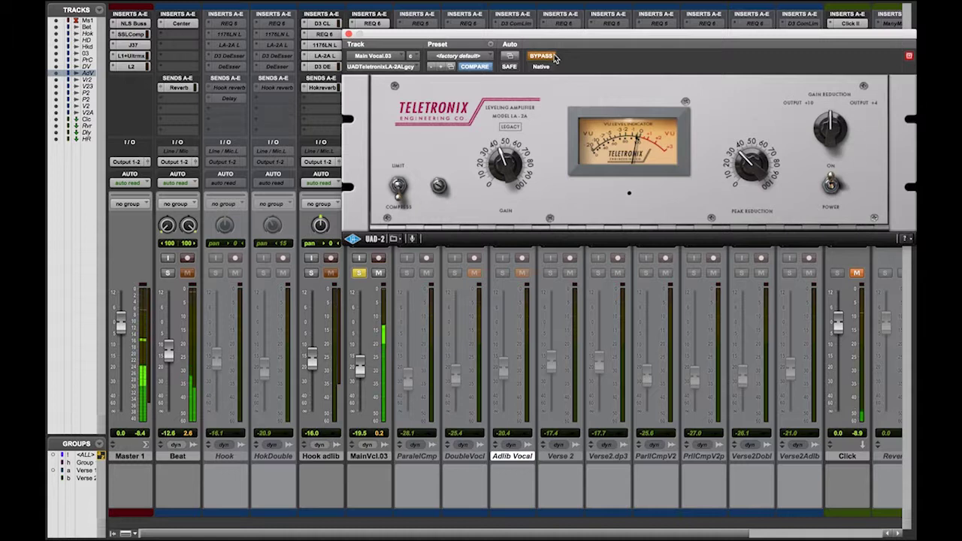
pyautogui.click(553, 57)
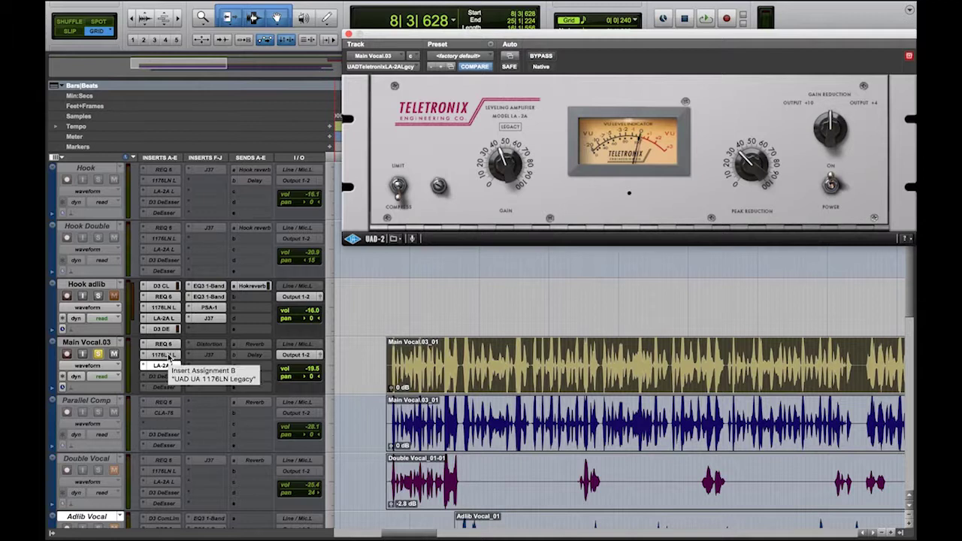
# Step: Bypass both the 1176LN and the LA-2A inserts on Main Vocal.03 and close the plug-in window
pyautogui.keyDown('super'); pyautogui.click(169, 355); pyautogui.keyUp('super')
pyautogui.keyDown('super'); pyautogui.click(170, 366); pyautogui.keyUp('super')
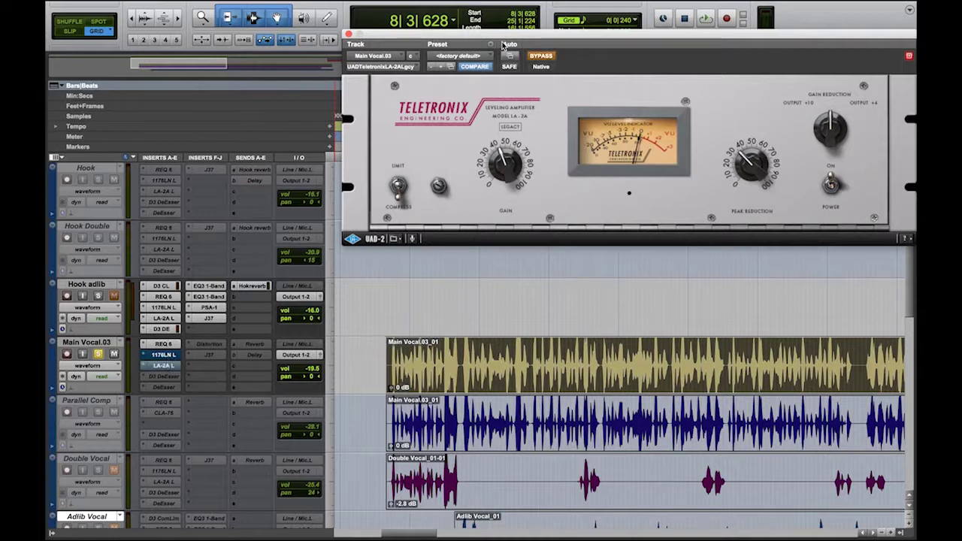
pyautogui.click(536, 56)
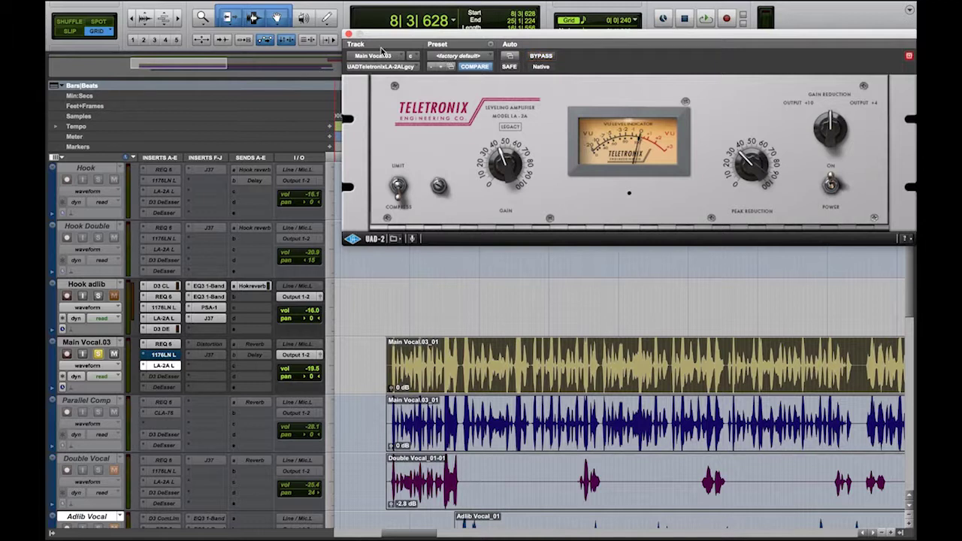
pyautogui.click(348, 34)
pyautogui.keyDown('super'); pyautogui.click(167, 367); pyautogui.keyUp('super')
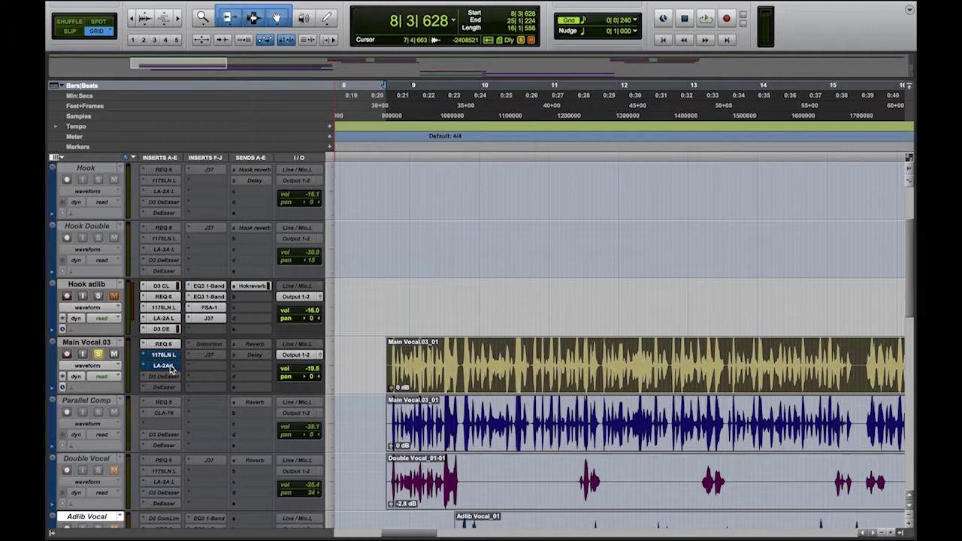
# Step: Unsolo Main Vocal.03 and play the mix from 8|3|480, just before the clip, with both compressors bypassed
pyautogui.click(98, 354)
pyautogui.click(383, 343)
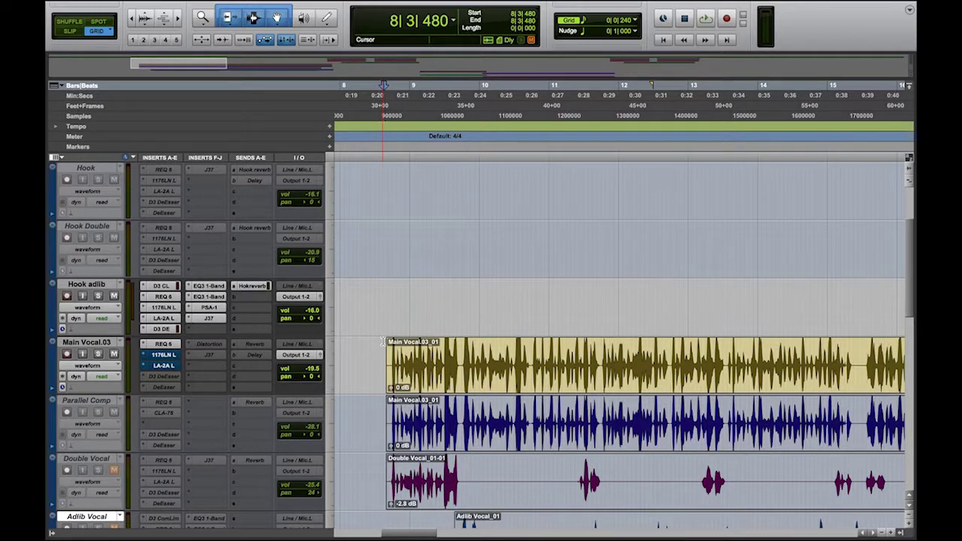
pyautogui.press('space')
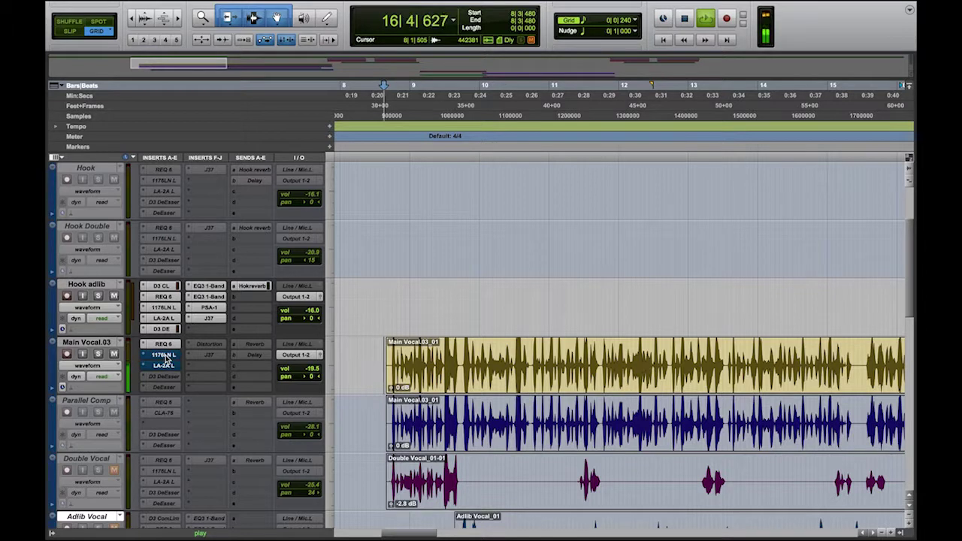
pyautogui.press('space')
pyautogui.press('space')
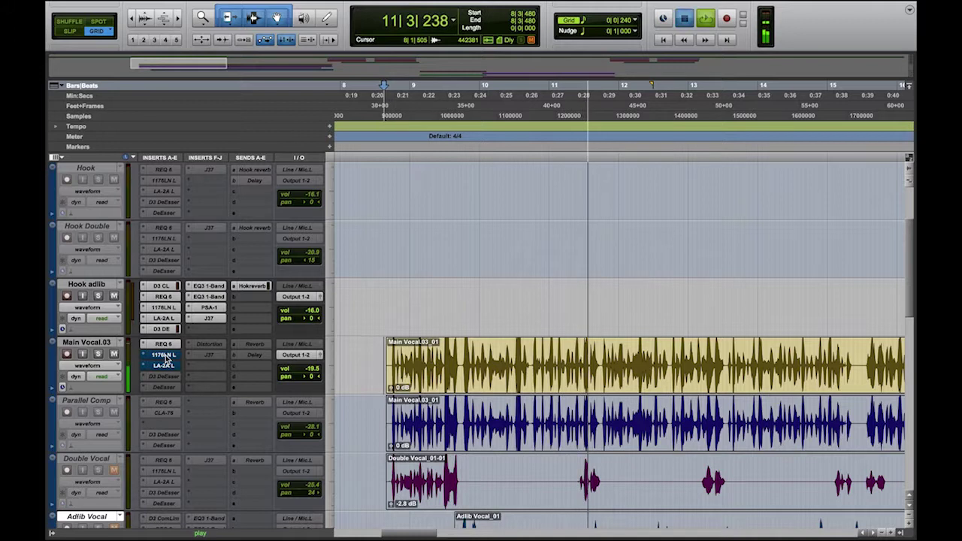
pyautogui.press('space')
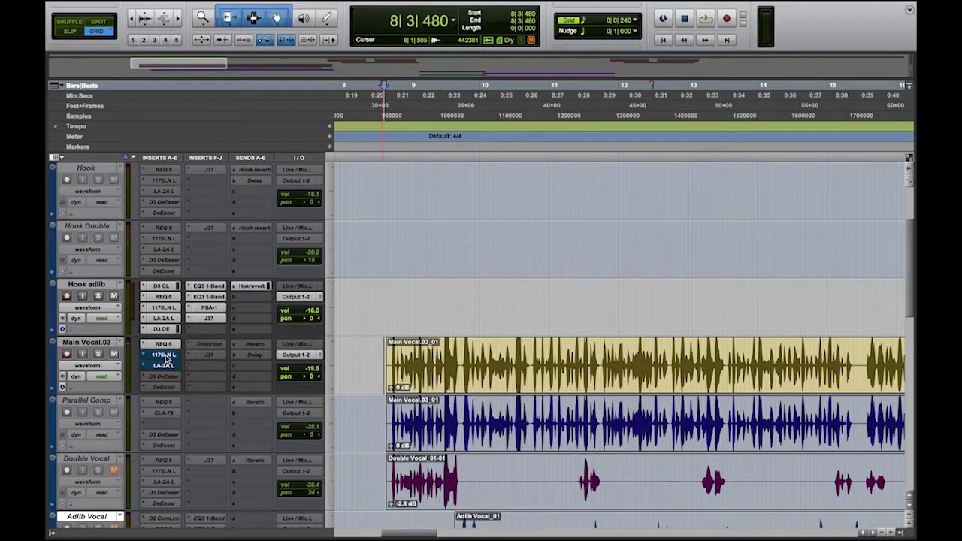
# Step: Re-engage the 1176LN and LA-2A on Main Vocal.03 and replay the vocal in the mix
pyautogui.click(166, 364)
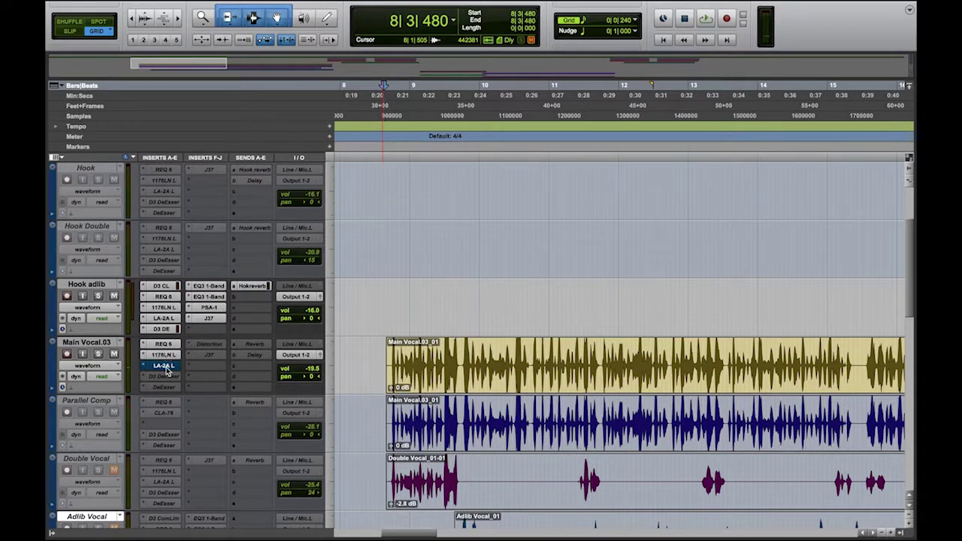
pyautogui.click(166, 368)
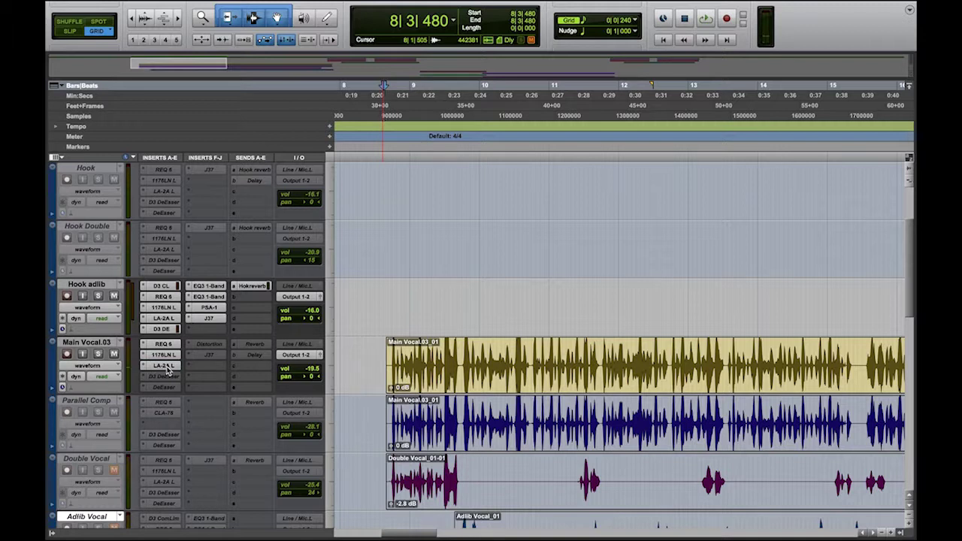
pyautogui.press('space')
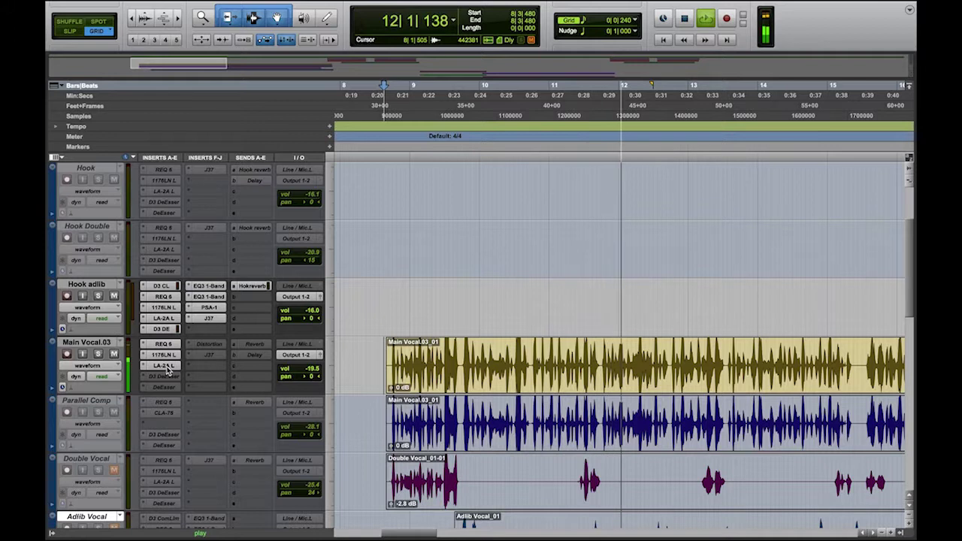
pyautogui.press('space')
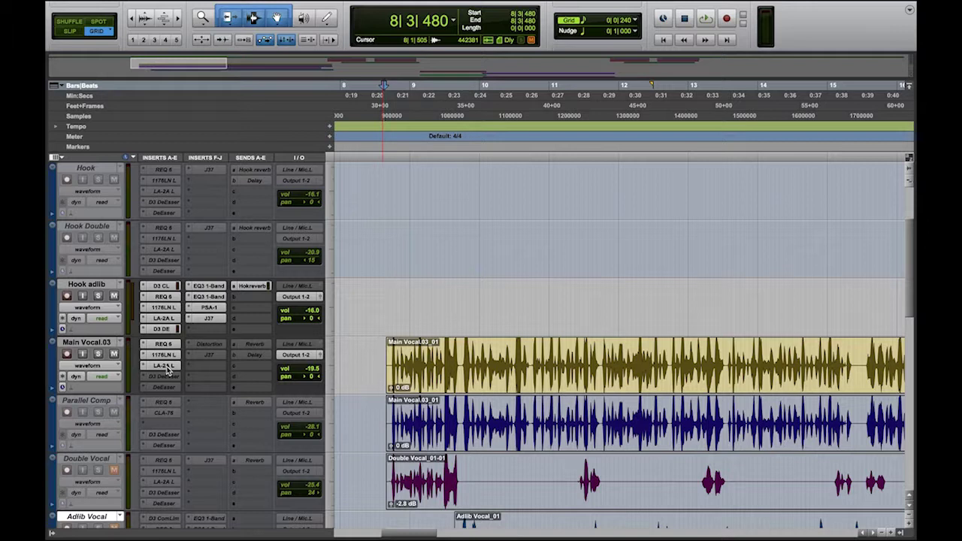
# Step: Replace the 1176LN insert on Main Vocal.03 with the mono CLA-76 dynamics plug-in
pyautogui.click(166, 356)
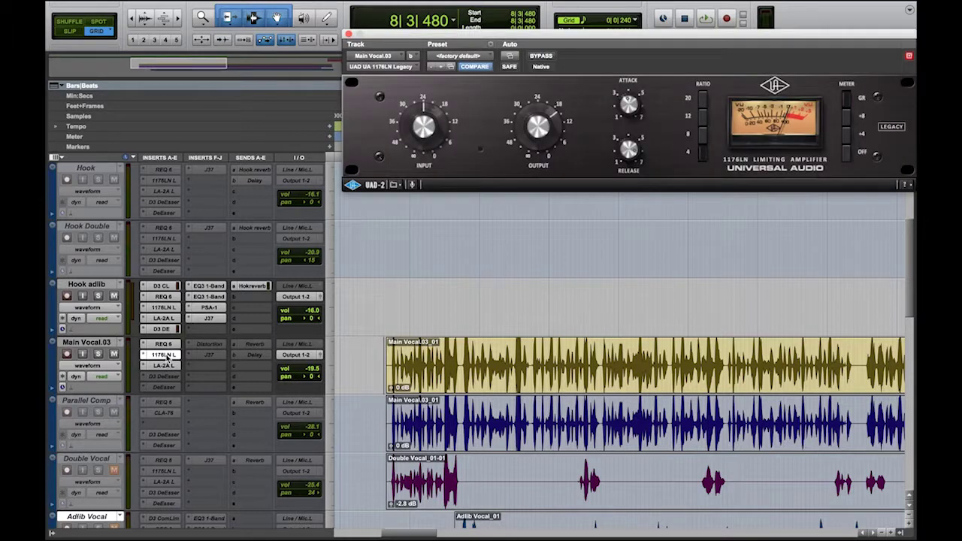
pyautogui.click(143, 356)
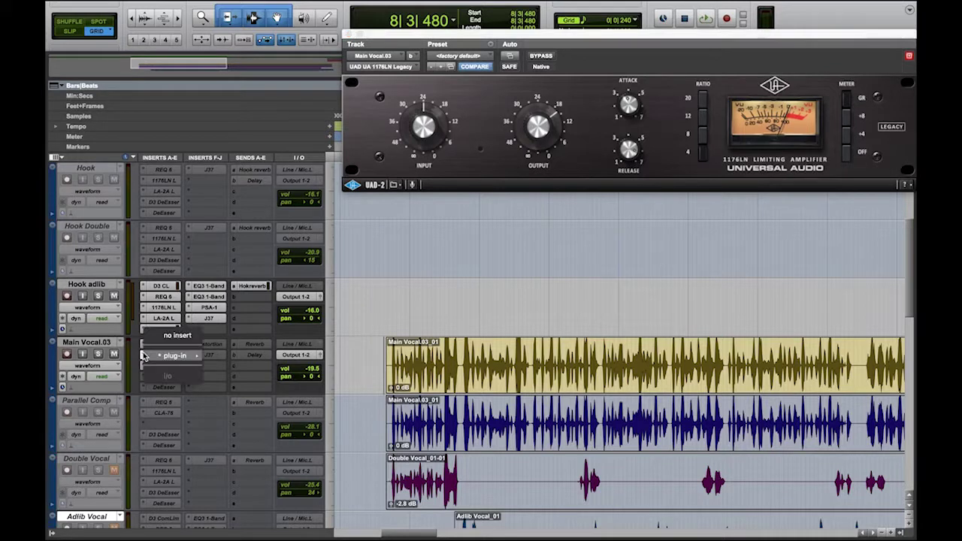
pyautogui.moveTo(179, 364)
pyautogui.moveTo(269, 369)
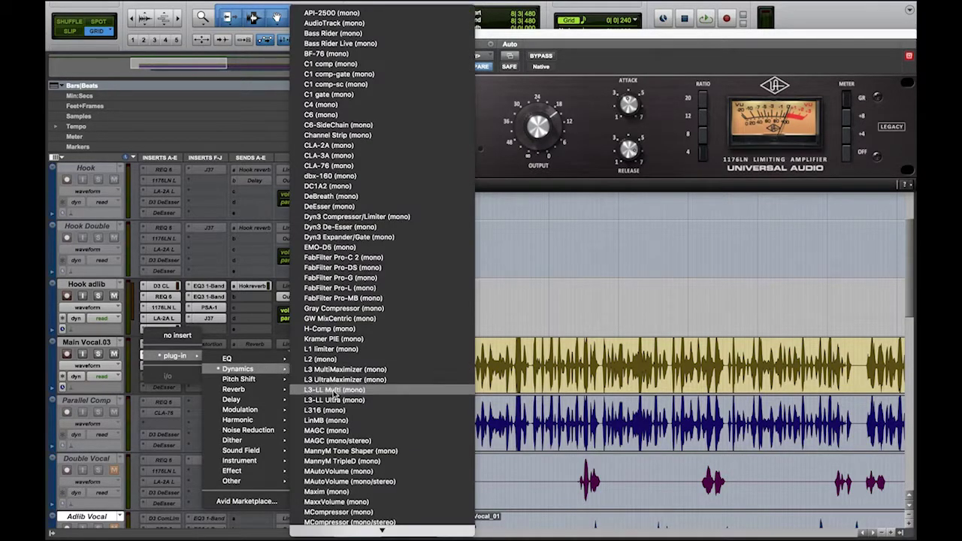
pyautogui.click(367, 163)
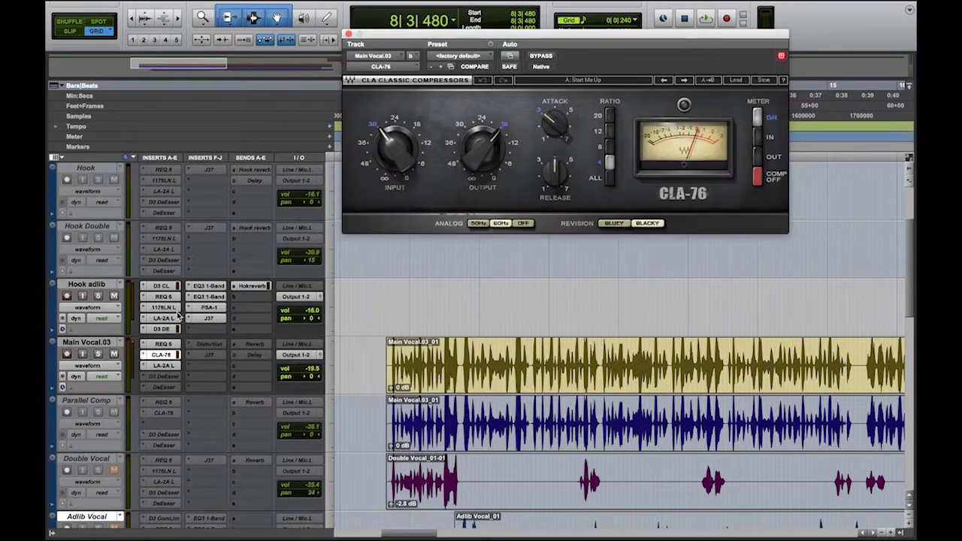
# Step: Replace the LA-2A insert on Main Vocal.03 with the mono CLA-2A dynamics plug-in and briefly play the mix
pyautogui.click(145, 367)
pyautogui.moveTo(148, 367)
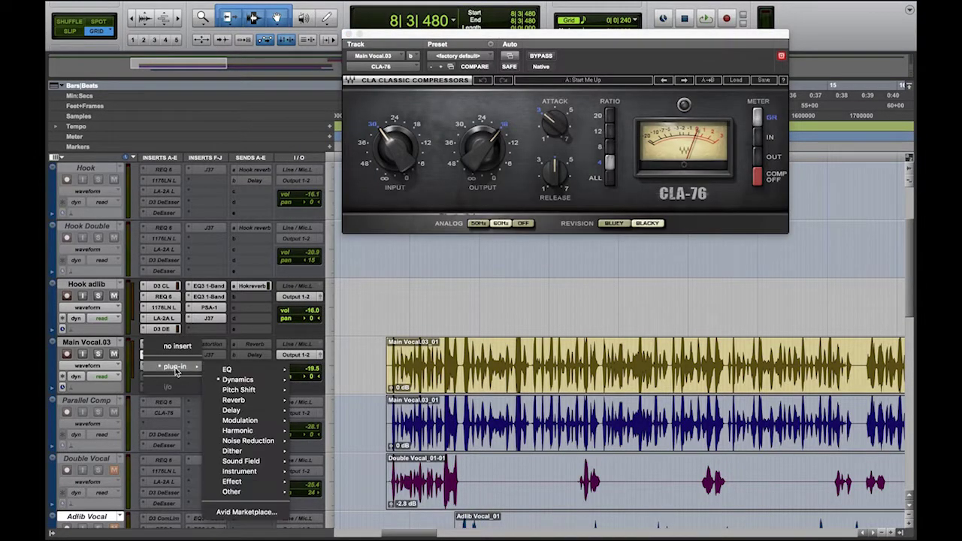
pyautogui.moveTo(246, 366)
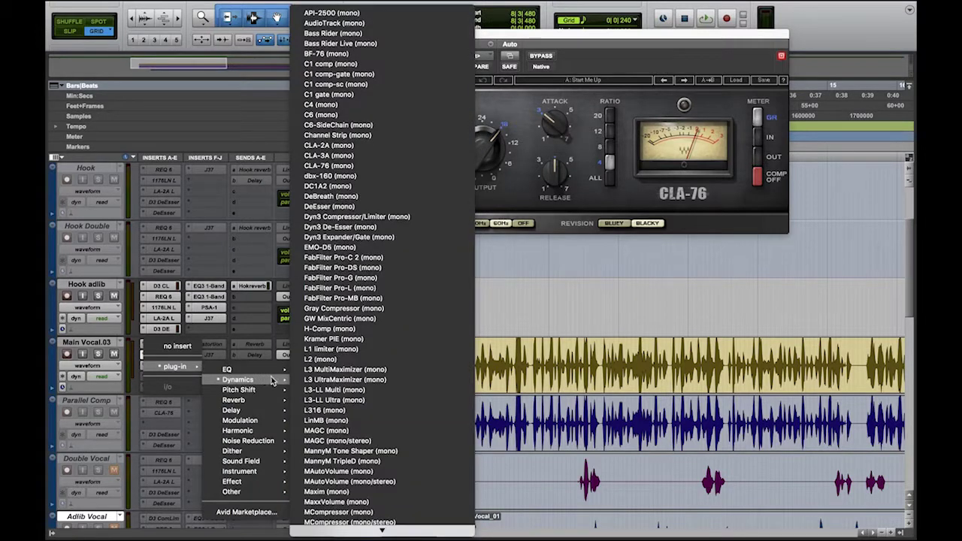
pyautogui.click(344, 146)
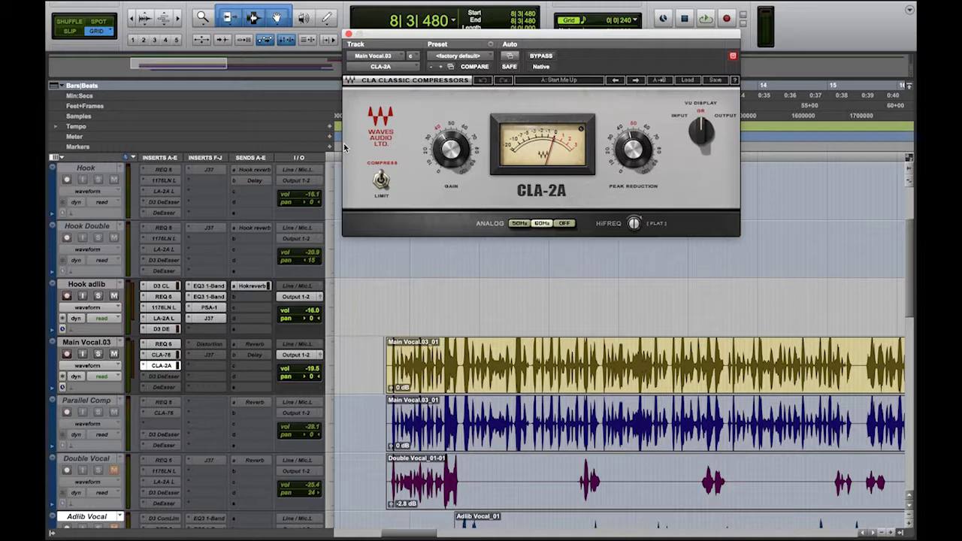
pyautogui.press('space')
pyautogui.press('space')
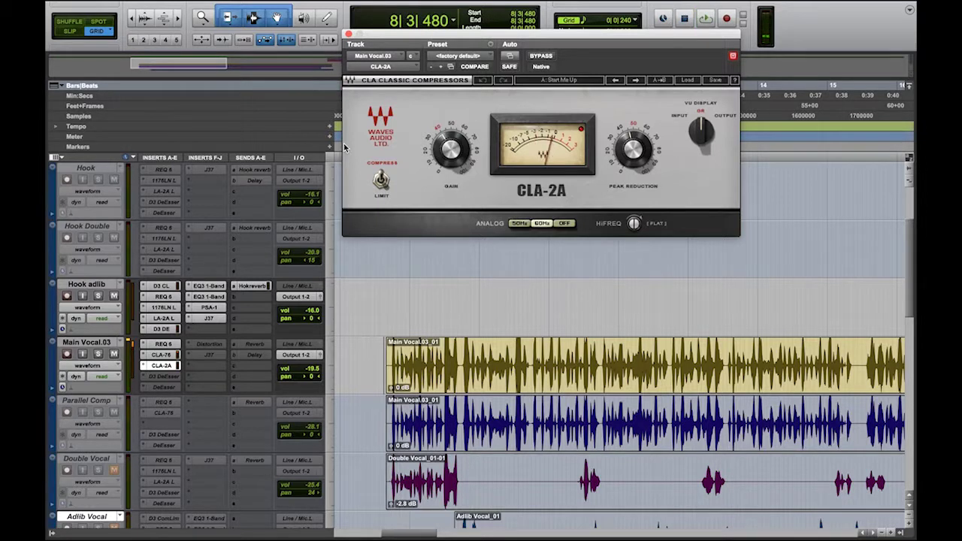